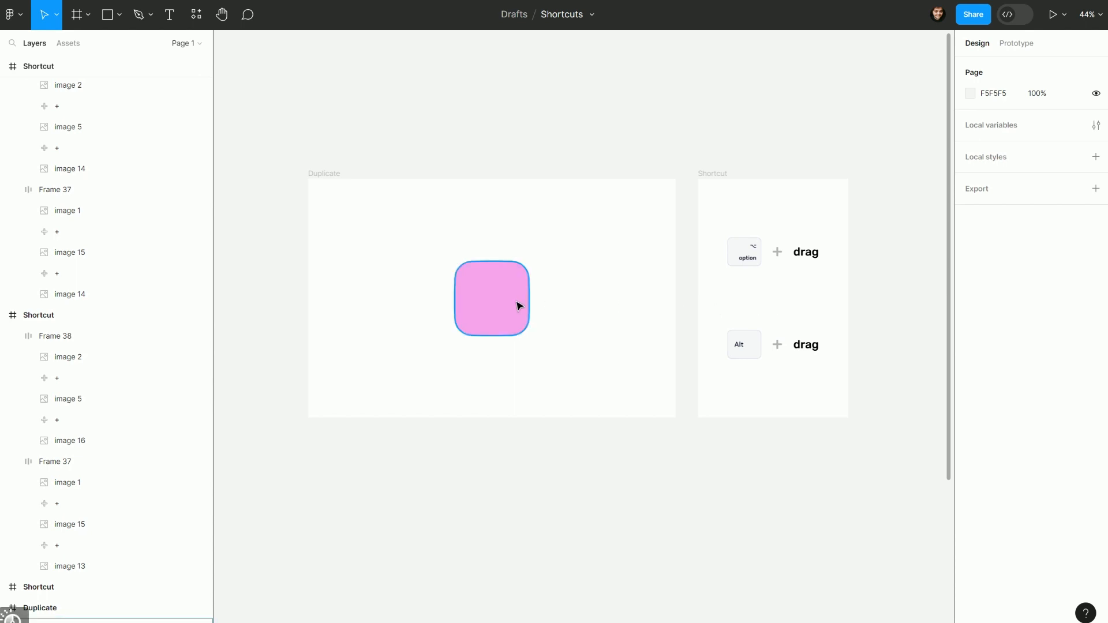
Move the Duplicate frame's pink square to about X 207 and make two level copies, the first at about X 558, repeating the same spacing
{"action": "left_click_drag", "start_coordinate": [486, 298], "coordinate": [423, 299]}
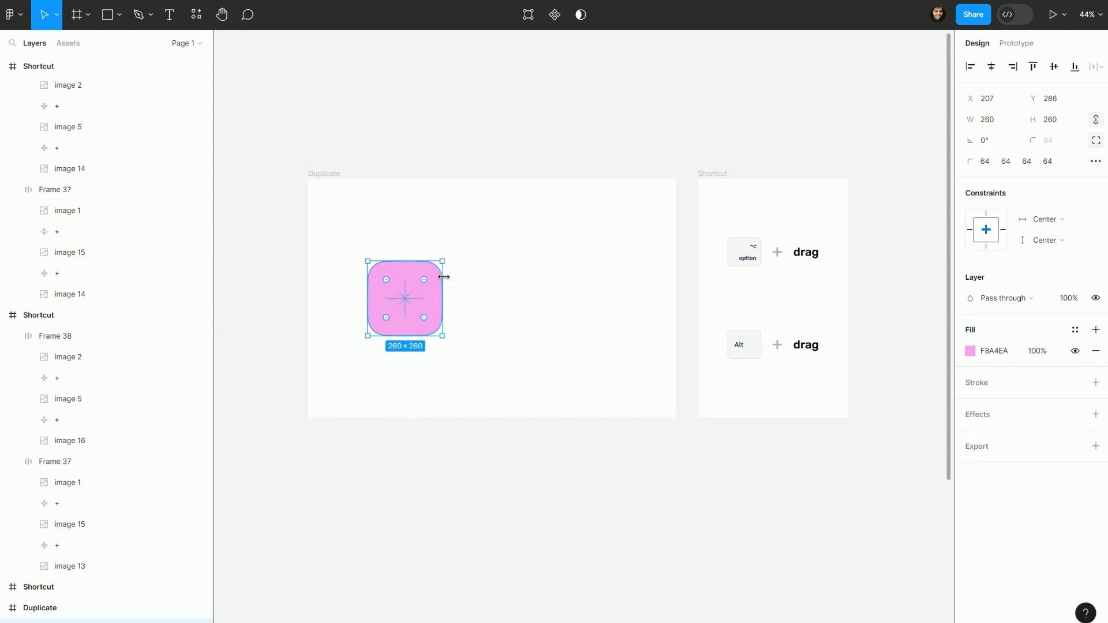
{"action": "key", "text": "alt"}
{"action": "key", "text": "shift"}
{"action": "left_click_drag", "start_coordinate": [408, 296], "coordinate": [500, 295]}
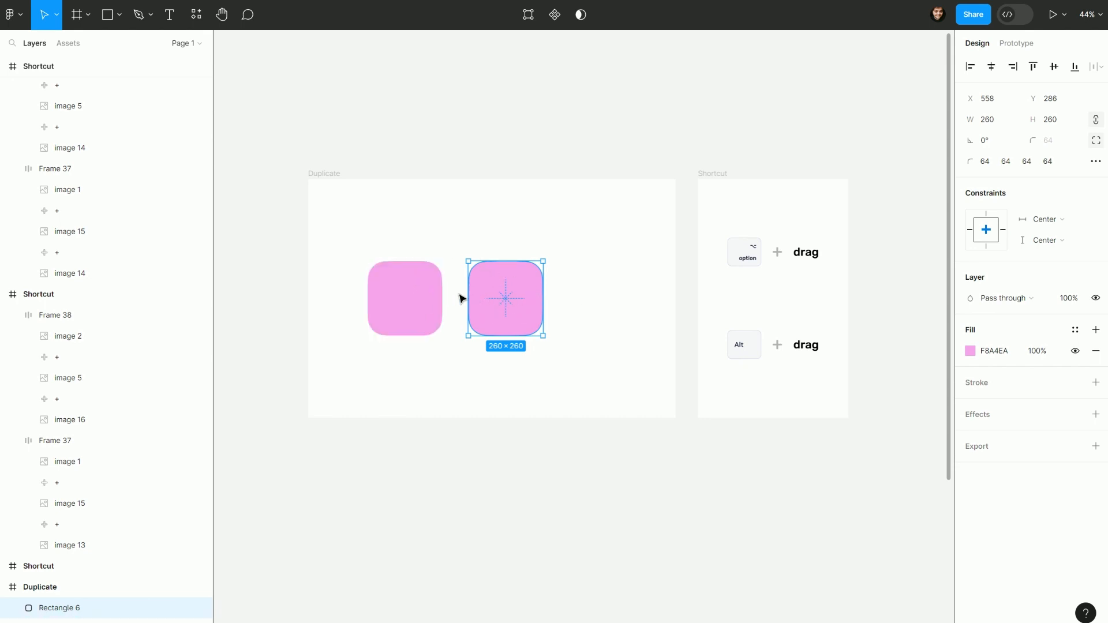
{"action": "key", "text": "ctrl"}
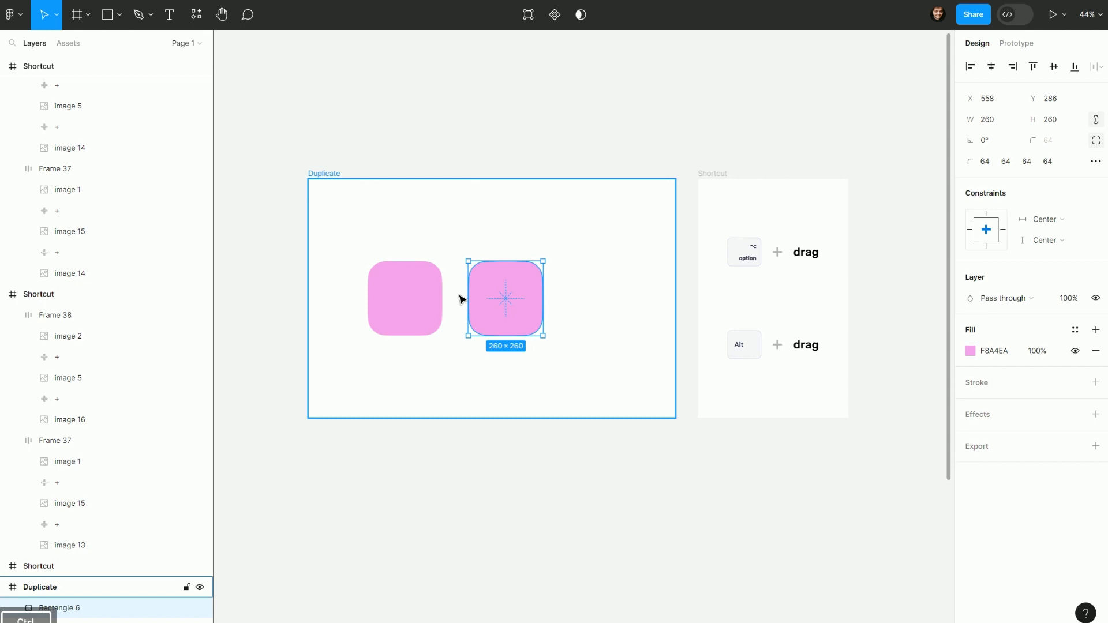
{"action": "key", "text": "ctrl+d"}
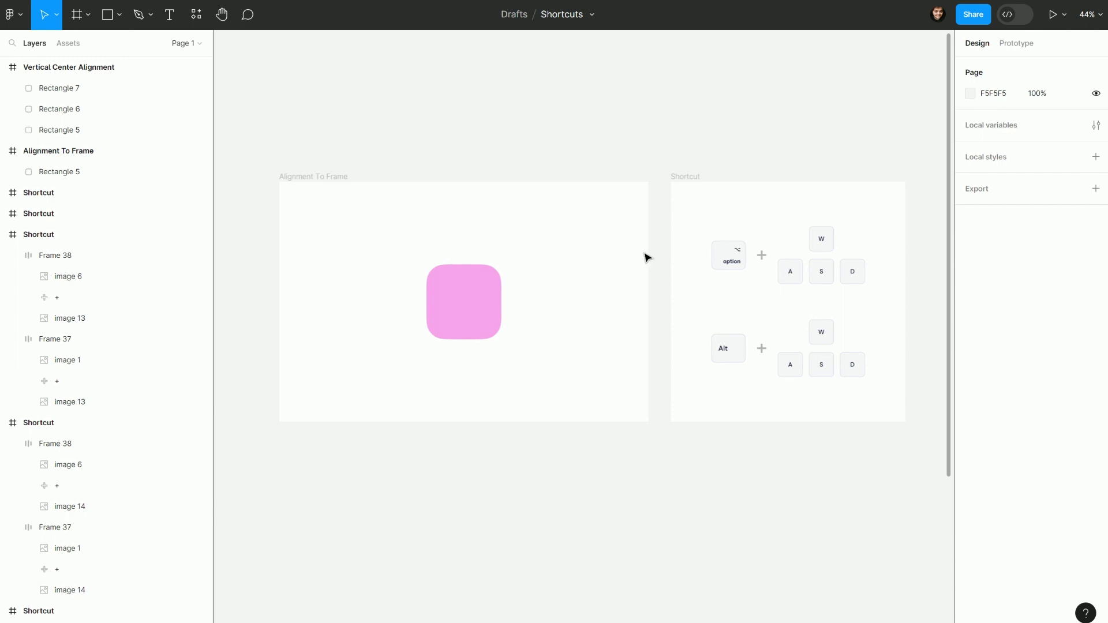
Align the pink square to the left, top, right and bottom edges of the Alignment To Frame frame in turn, ending vertically and horizontally centered
{"action": "left_click", "coordinate": [460, 299]}
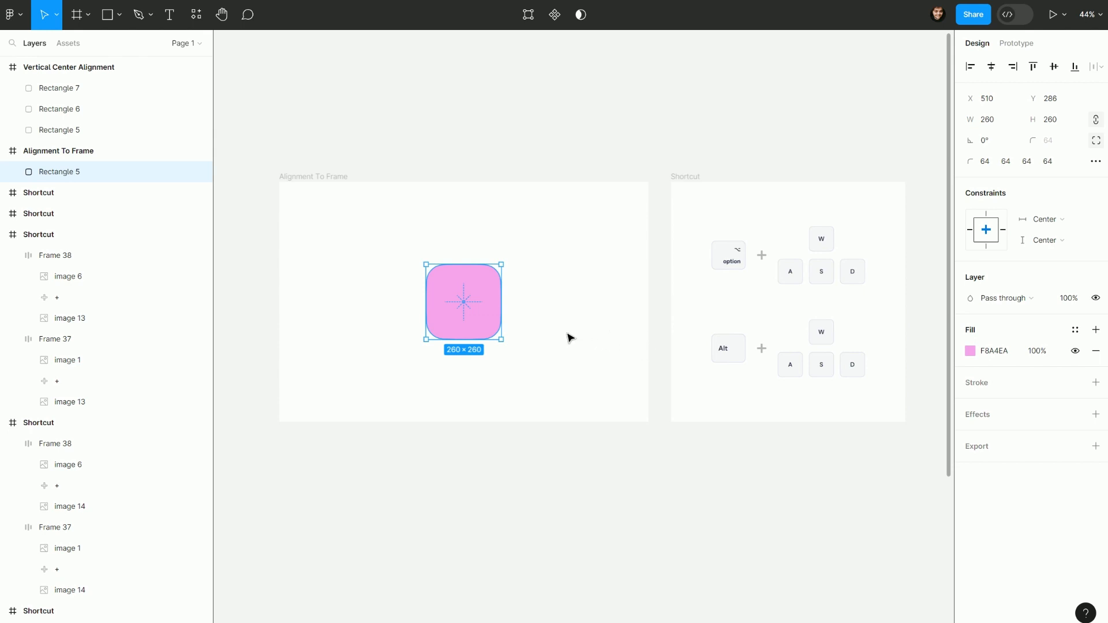
{"action": "key", "text": "alt+a"}
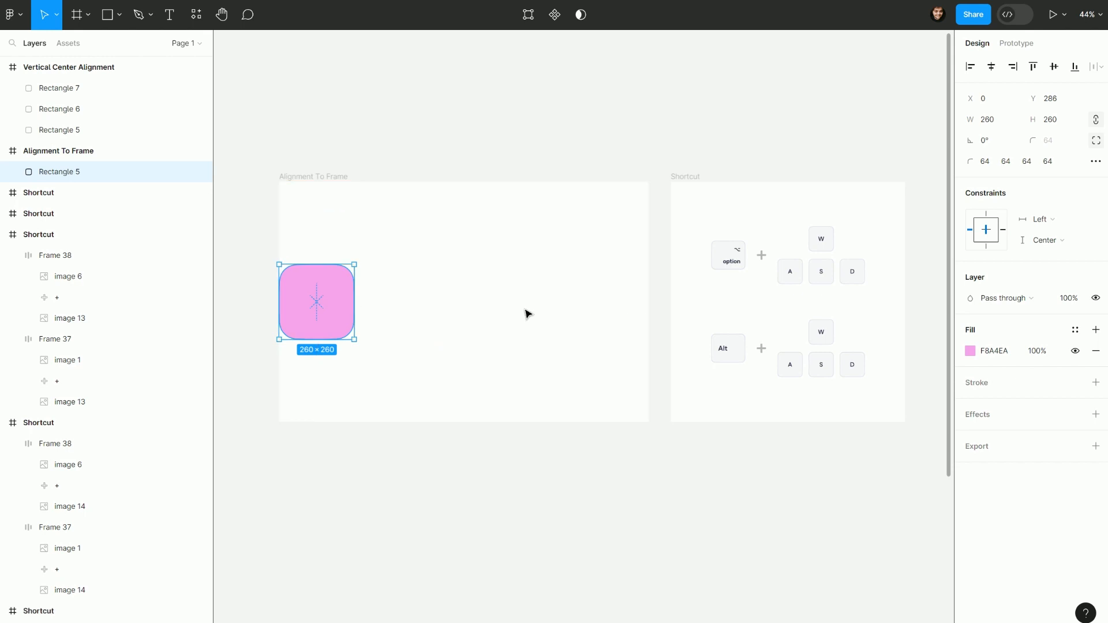
{"action": "key", "text": "alt"}
{"action": "key", "text": "alt+w"}
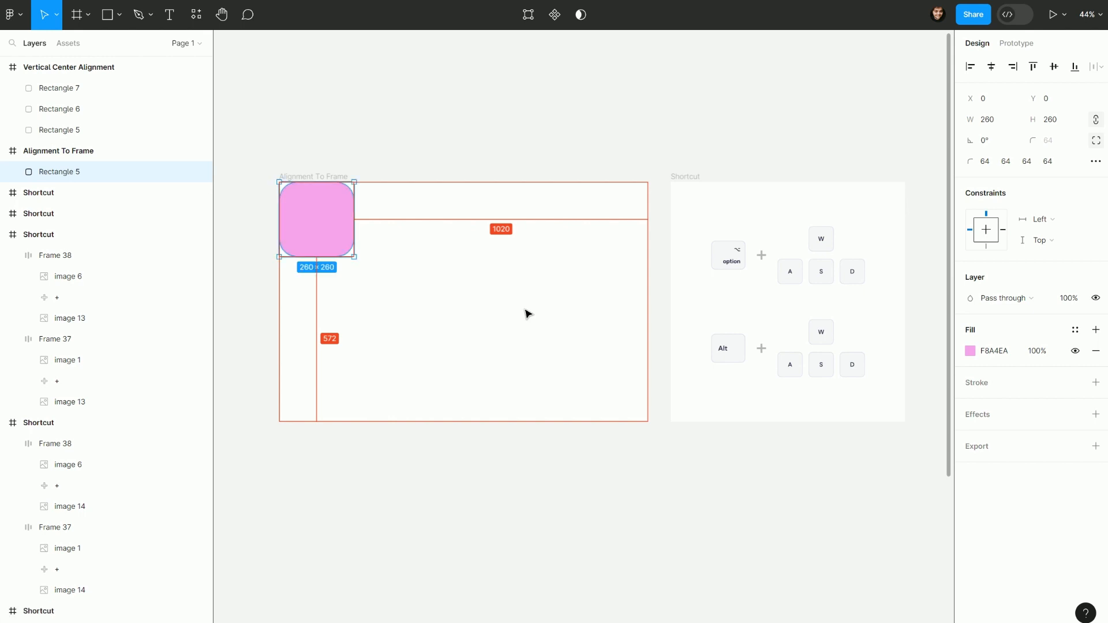
{"action": "key", "text": "alt+d"}
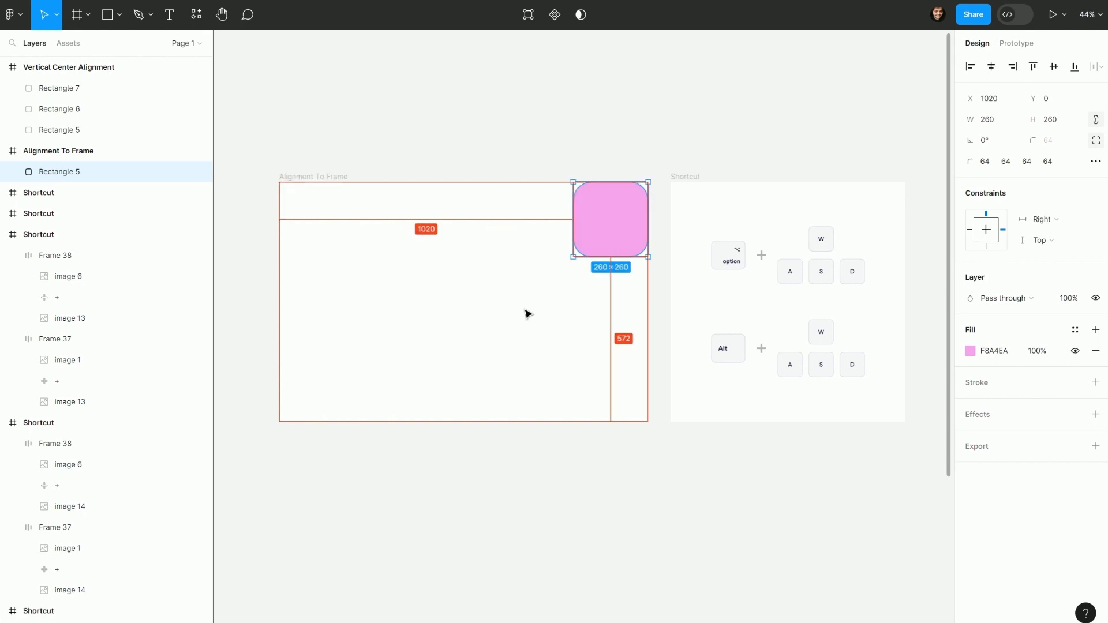
{"action": "key", "text": "alt+s"}
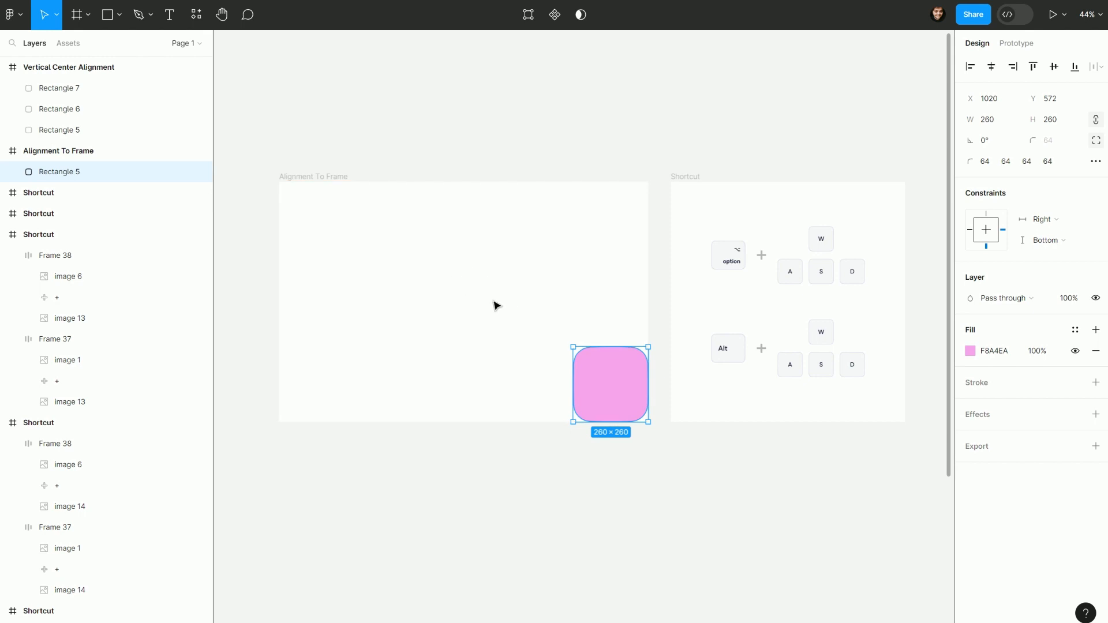
{"action": "key", "text": "alt+v"}
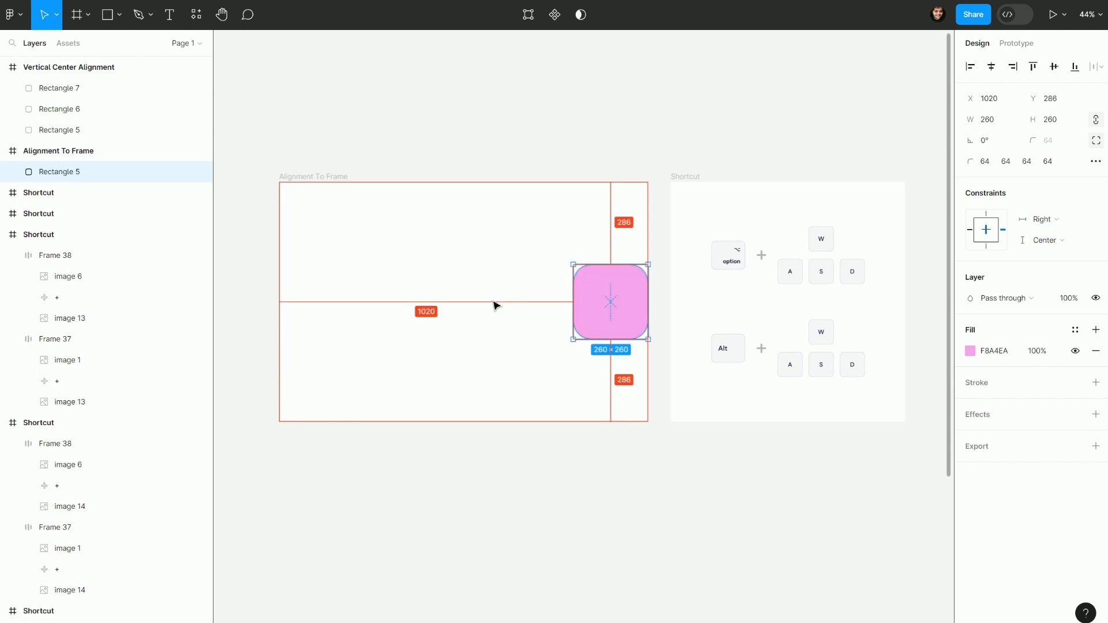
{"action": "key", "text": "alt+h"}
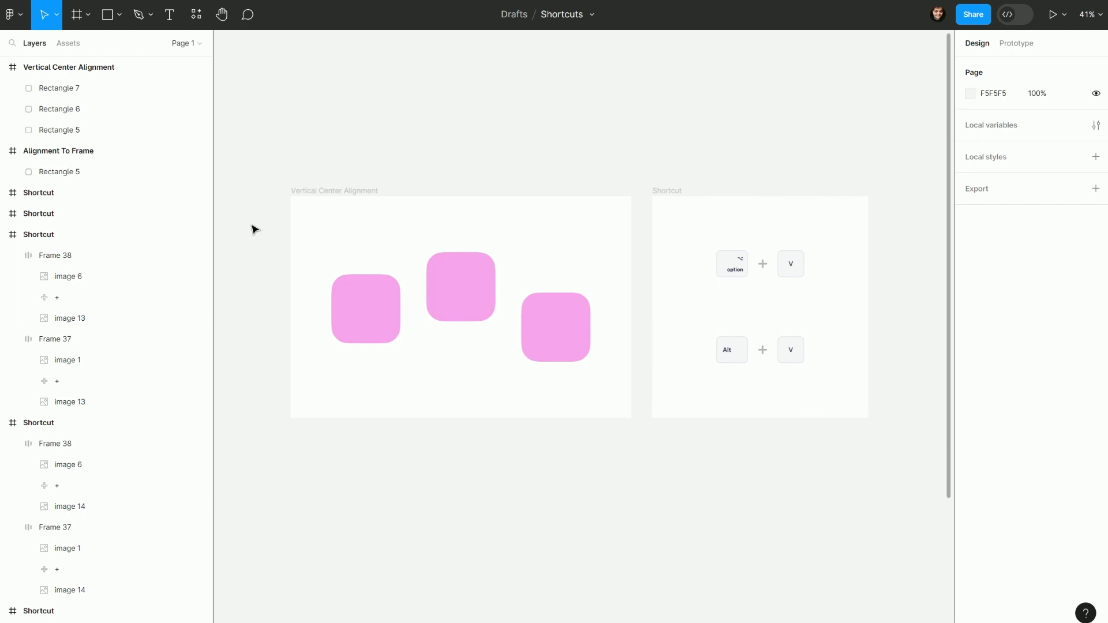
Align the vertical centers of the three pink squares in the Vertical Center Alignment frame
{"action": "left_click_drag", "start_coordinate": [251, 229], "coordinate": [641, 381]}
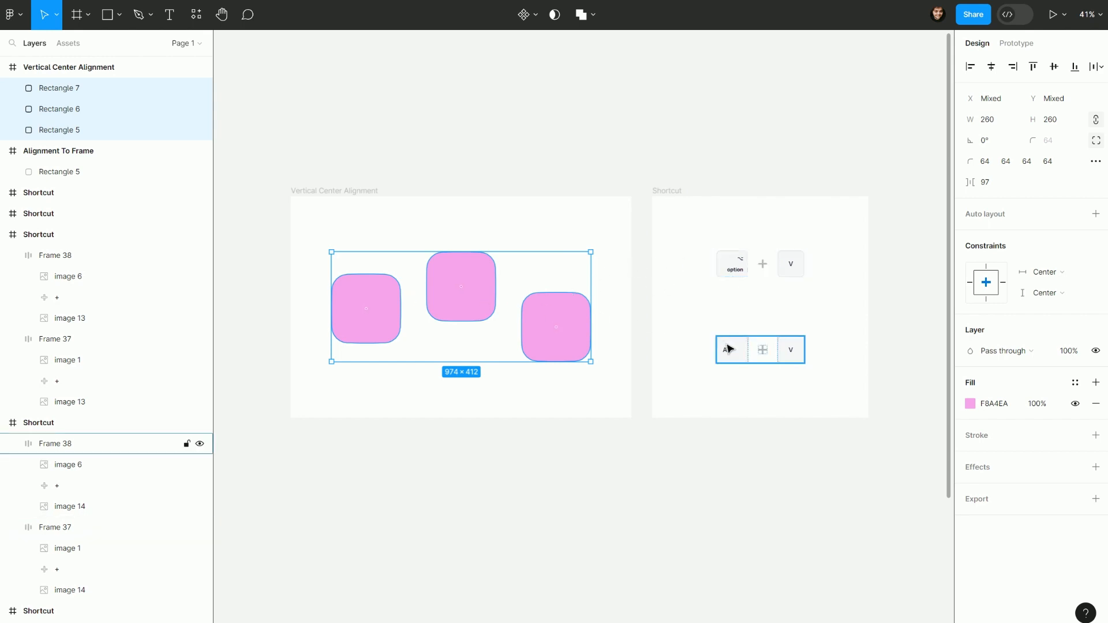
{"action": "left_click_drag", "start_coordinate": [608, 208], "coordinate": [309, 362]}
{"action": "key", "text": "alt+v"}
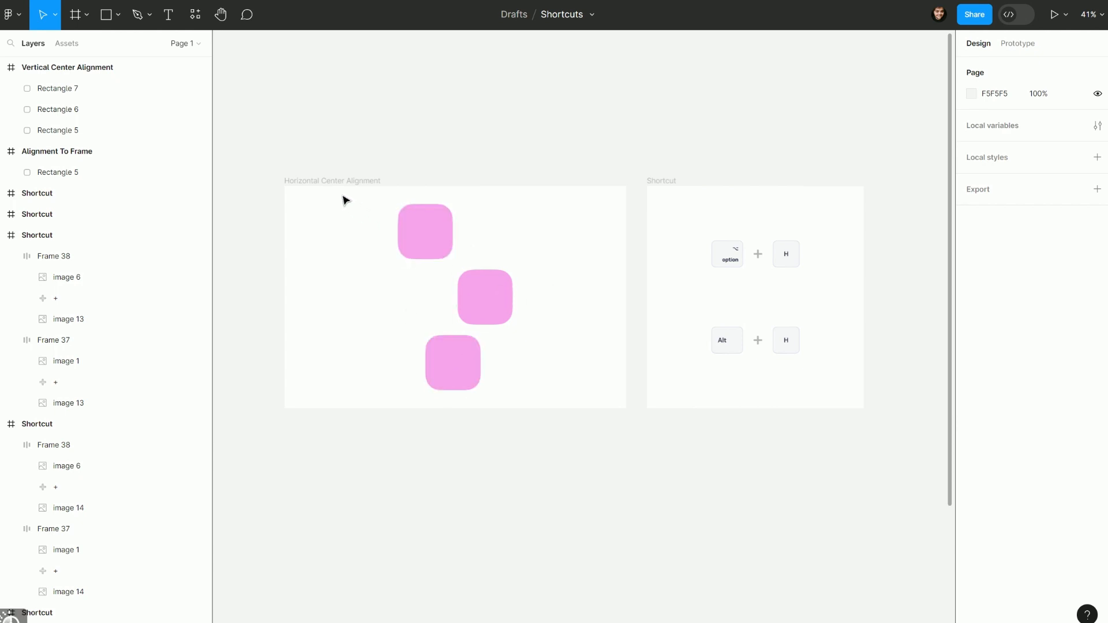
Align the horizontal centers of the three stacked squares in the Horizontal Center Alignment frame
{"action": "left_click_drag", "start_coordinate": [342, 195], "coordinate": [548, 396]}
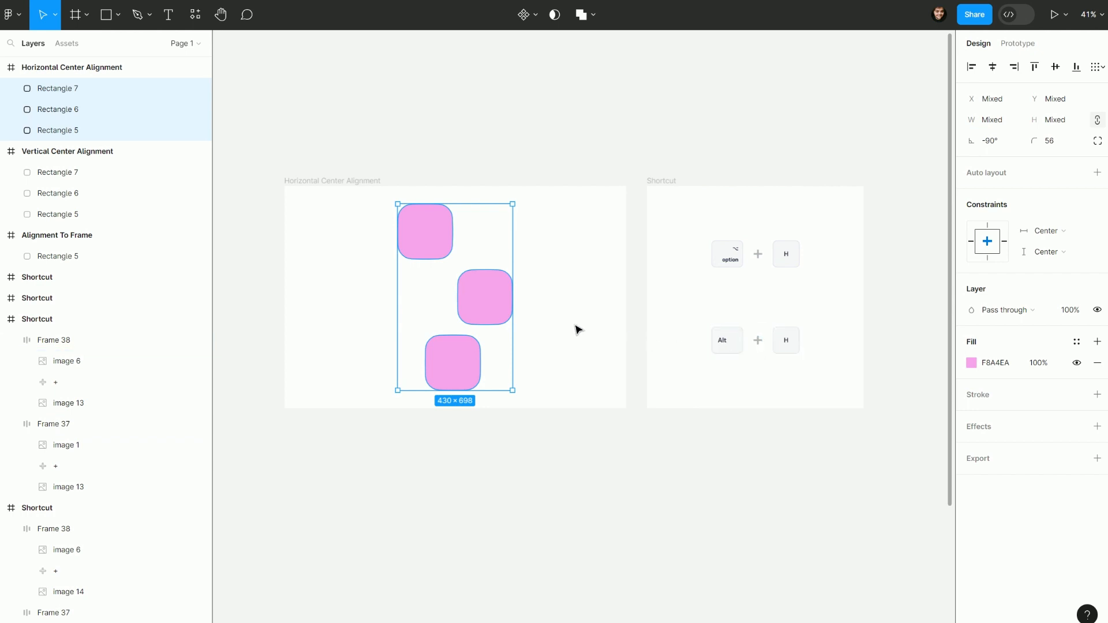
{"action": "key", "text": "alt+h"}
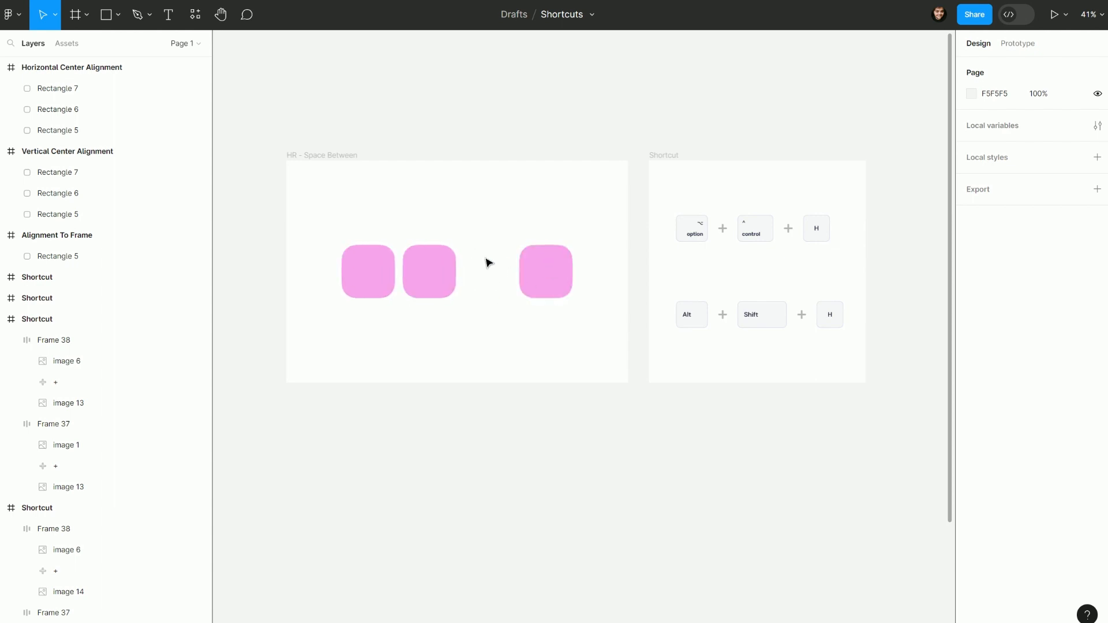
Distribute the horizontal spacing evenly between the three squares in the HR - Space Between frame
{"action": "left_click_drag", "start_coordinate": [242, 384], "coordinate": [603, 208]}
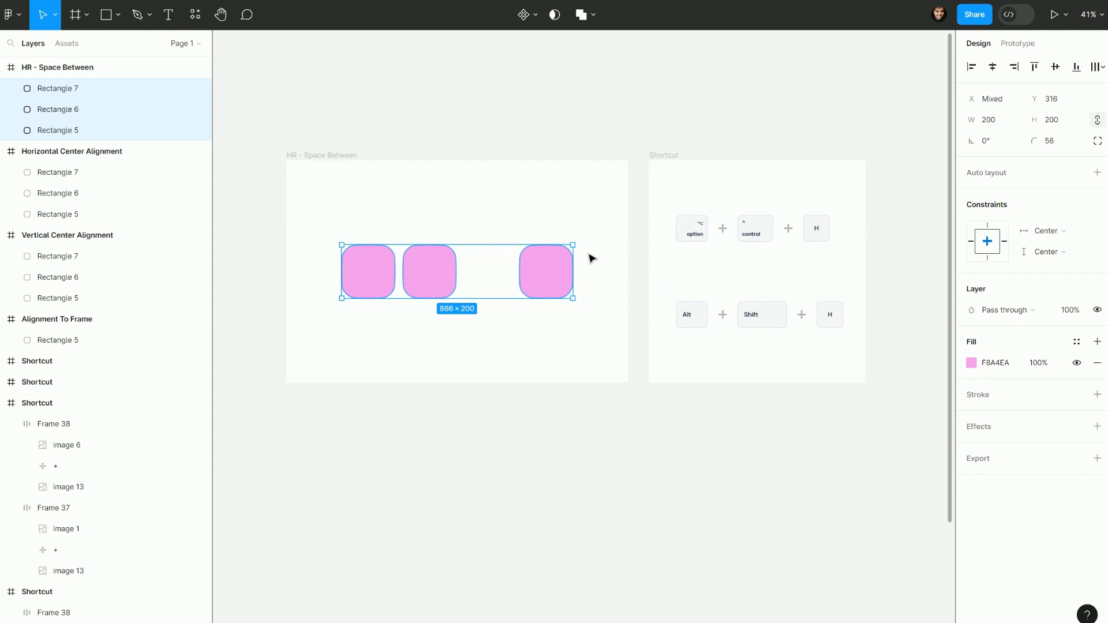
{"action": "left_click_drag", "start_coordinate": [599, 203], "coordinate": [320, 337]}
{"action": "key", "text": "alt"}
{"action": "key", "text": "alt+shift+h"}
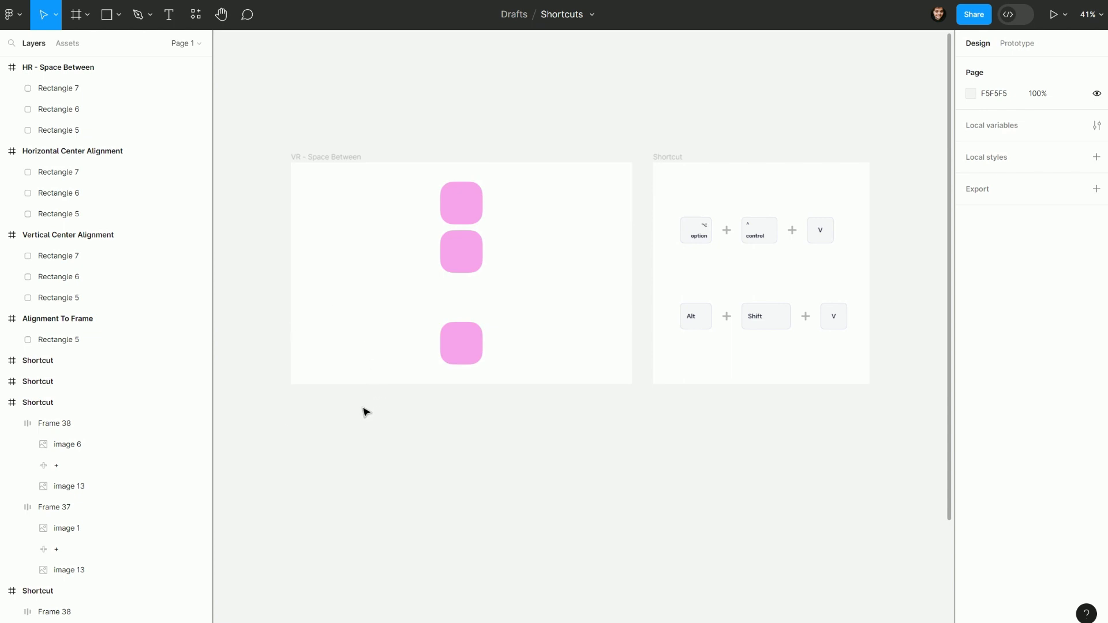
Distribute the vertical spacing evenly between the three squares in the VR - Space Between frame
{"action": "left_click_drag", "start_coordinate": [379, 99], "coordinate": [508, 369]}
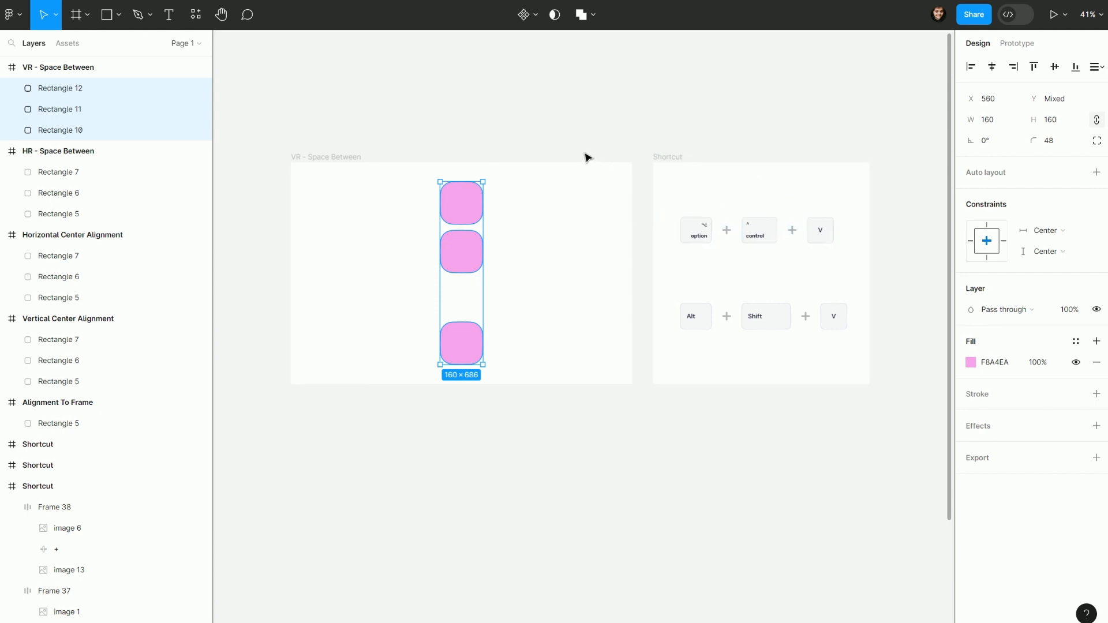
{"action": "left_click", "coordinate": [581, 119]}
{"action": "left_click_drag", "start_coordinate": [582, 120], "coordinate": [403, 319]}
{"action": "key", "text": "alt"}
{"action": "key", "text": "shift"}
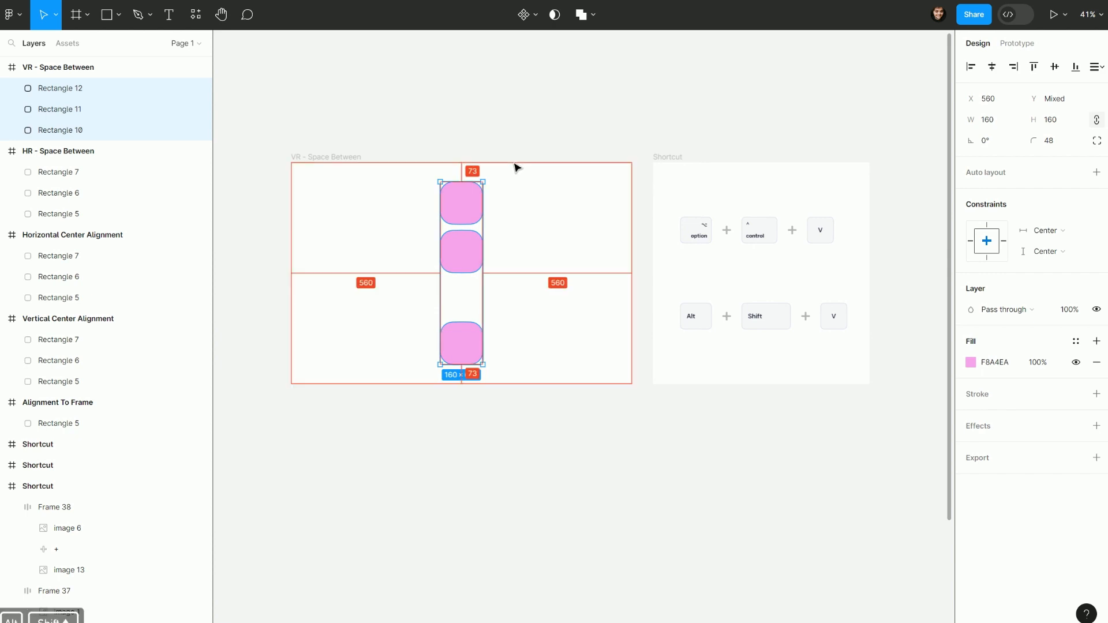
{"action": "key", "text": "alt+shift+v"}
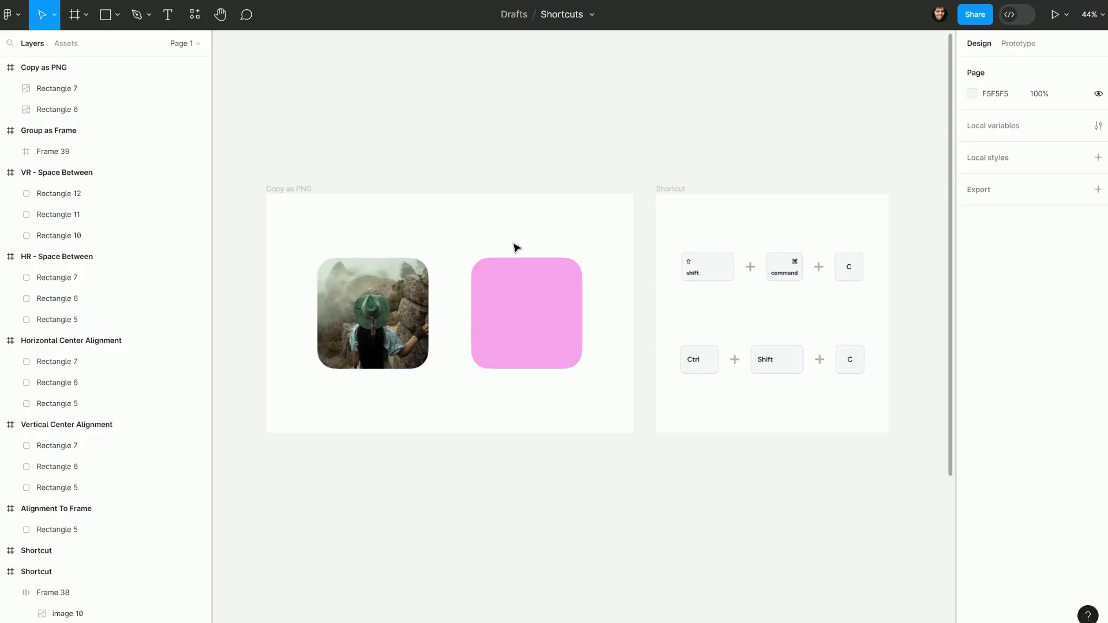
{"action": "left_click", "coordinate": [492, 304]}
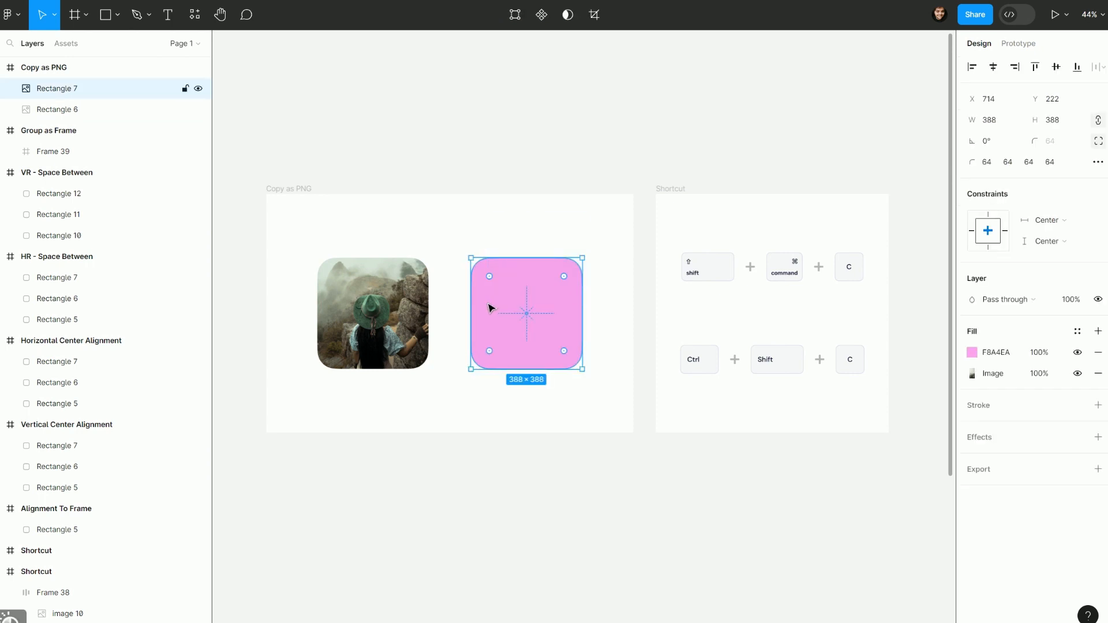
{"action": "right_click", "coordinate": [528, 285]}
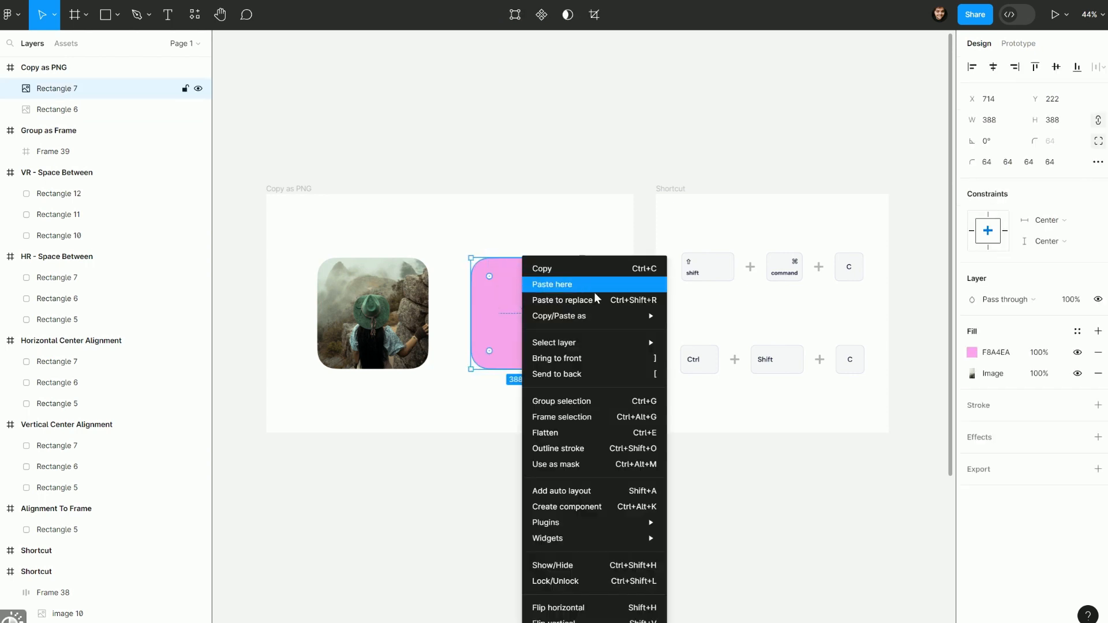
{"action": "mouse_move", "coordinate": [578, 315]}
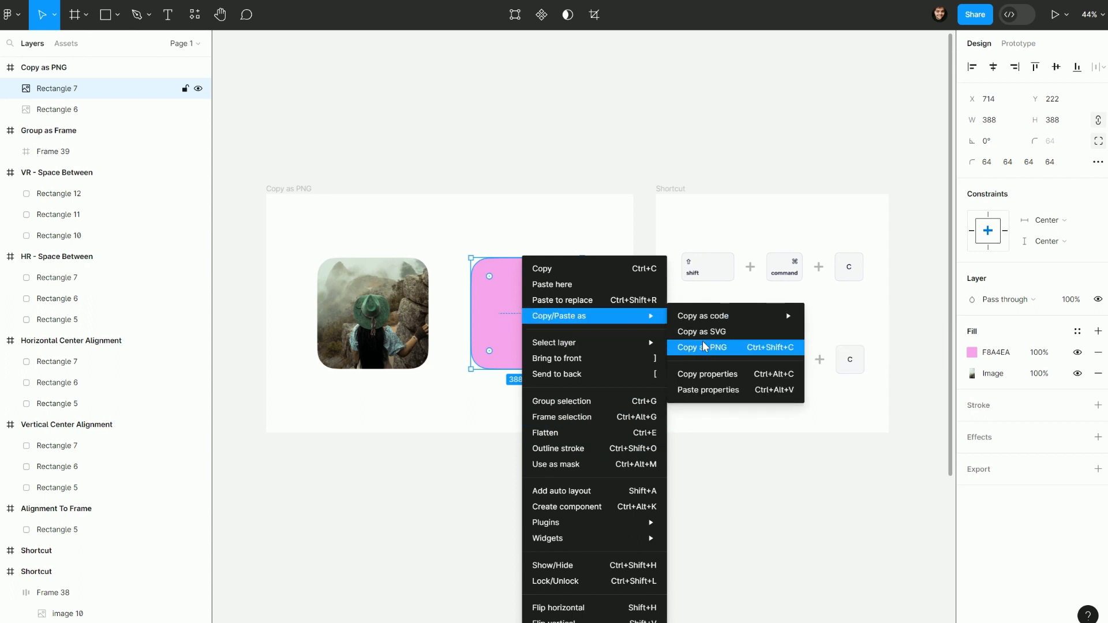
{"action": "left_click", "coordinate": [500, 232]}
{"action": "left_click", "coordinate": [481, 220]}
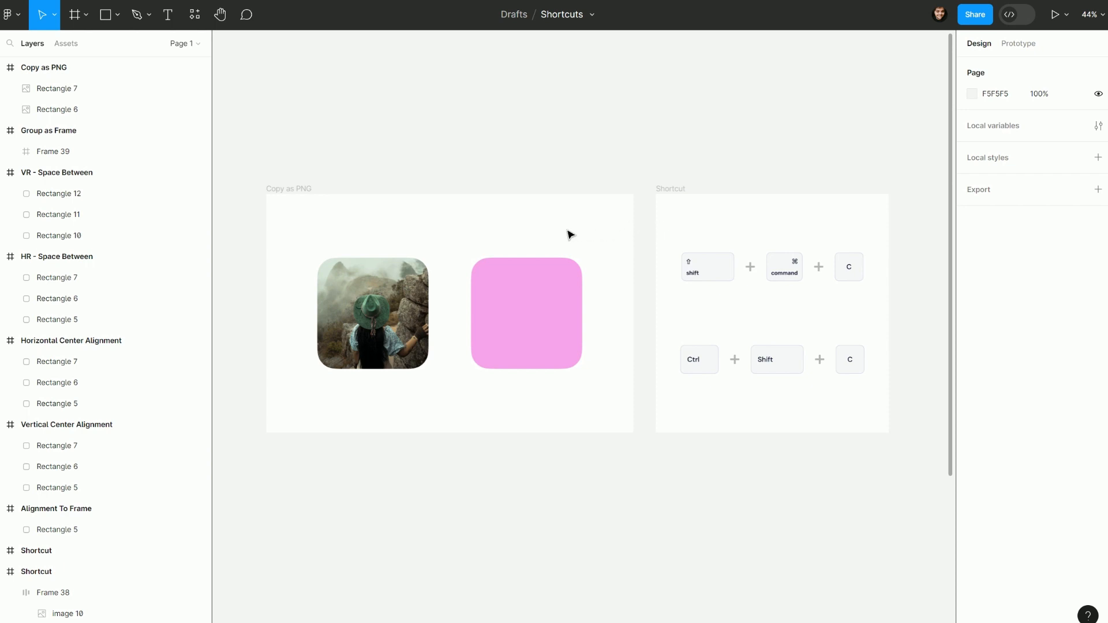
Copy the pink rounded rectangle in the Copy as PNG frame to the clipboard as a PNG
{"action": "left_click", "coordinate": [543, 260]}
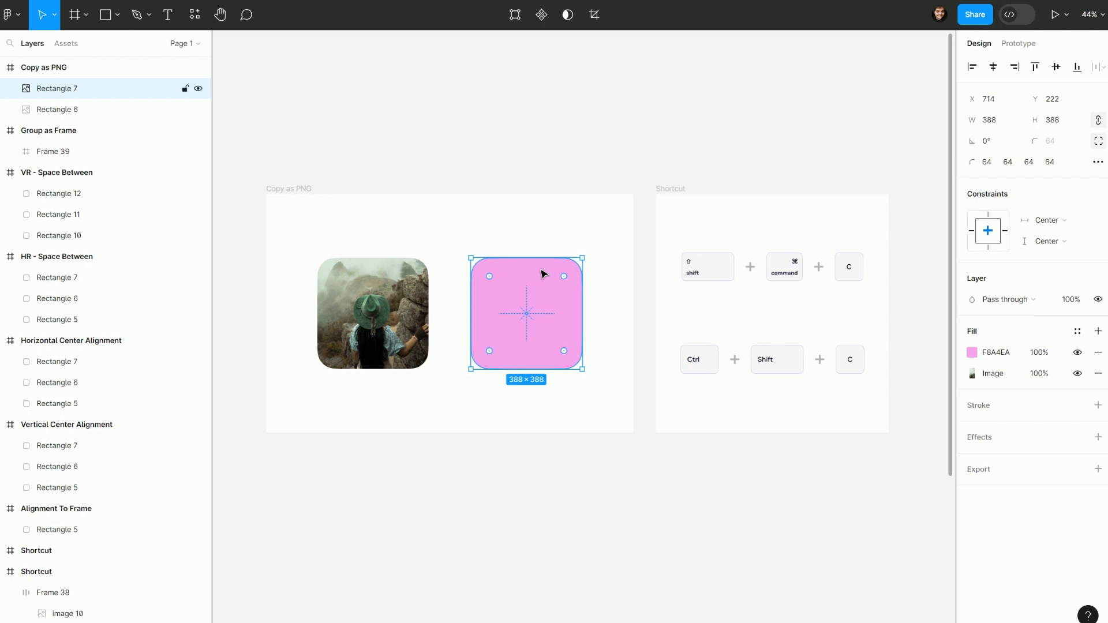
{"action": "key", "text": "ctrl+shift+c"}
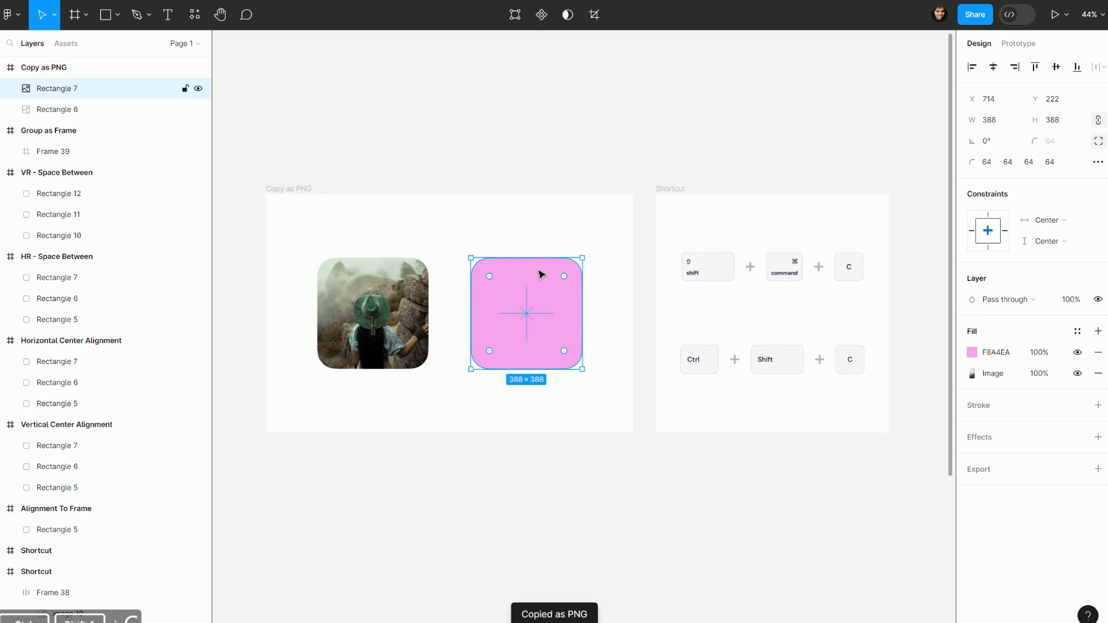
{"action": "left_click", "coordinate": [541, 225]}
{"action": "left_click", "coordinate": [520, 301]}
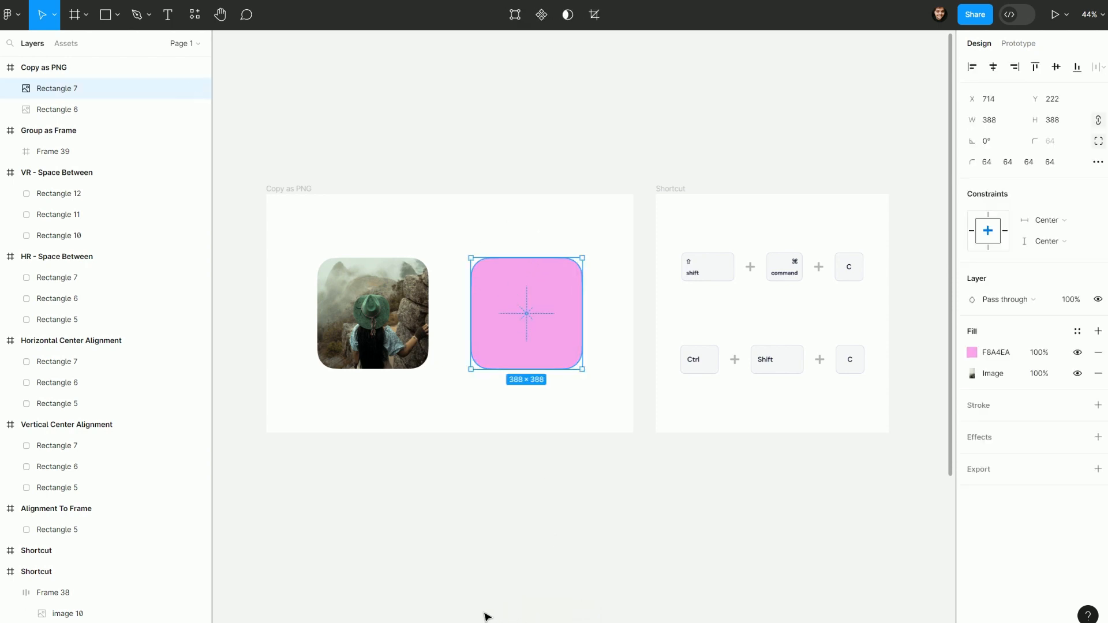
Paste the copied PNG onto the canvas and place the image above the Copy as PNG frame
{"action": "scroll", "coordinate": [506, 505], "scroll_direction": "left", "scroll_amount": 5}
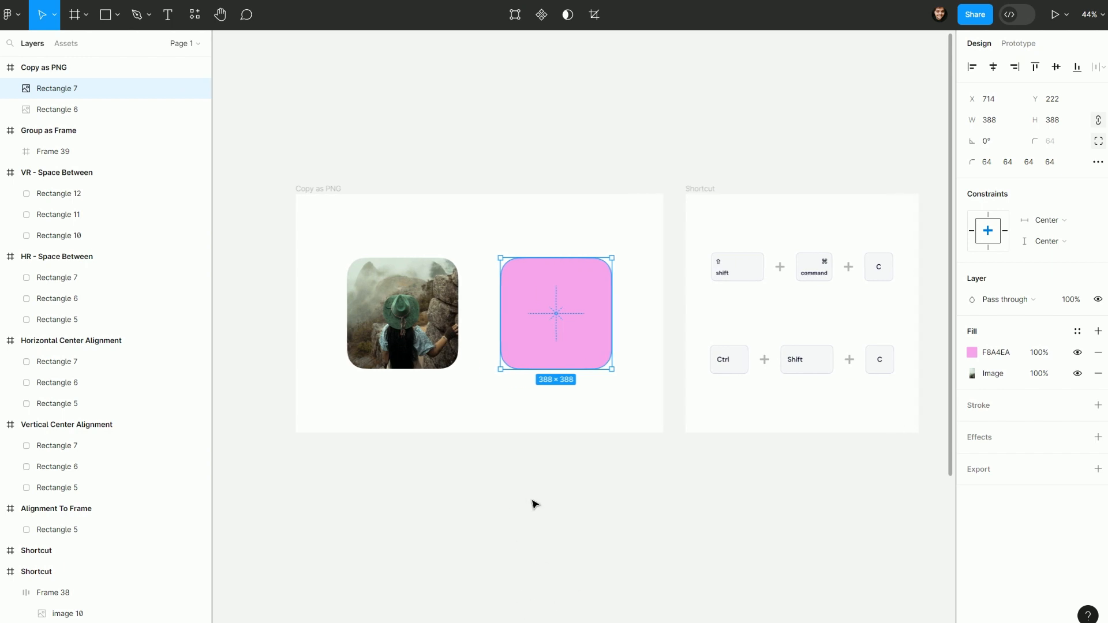
{"action": "left_click", "coordinate": [558, 432]}
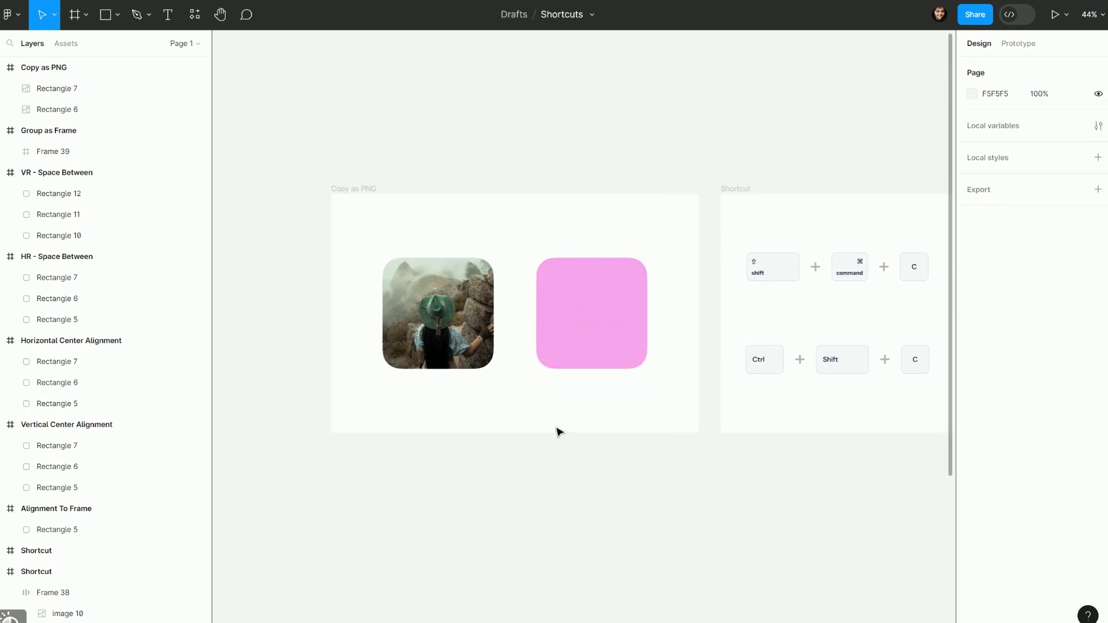
{"action": "left_click_drag", "start_coordinate": [566, 414], "coordinate": [557, 431]}
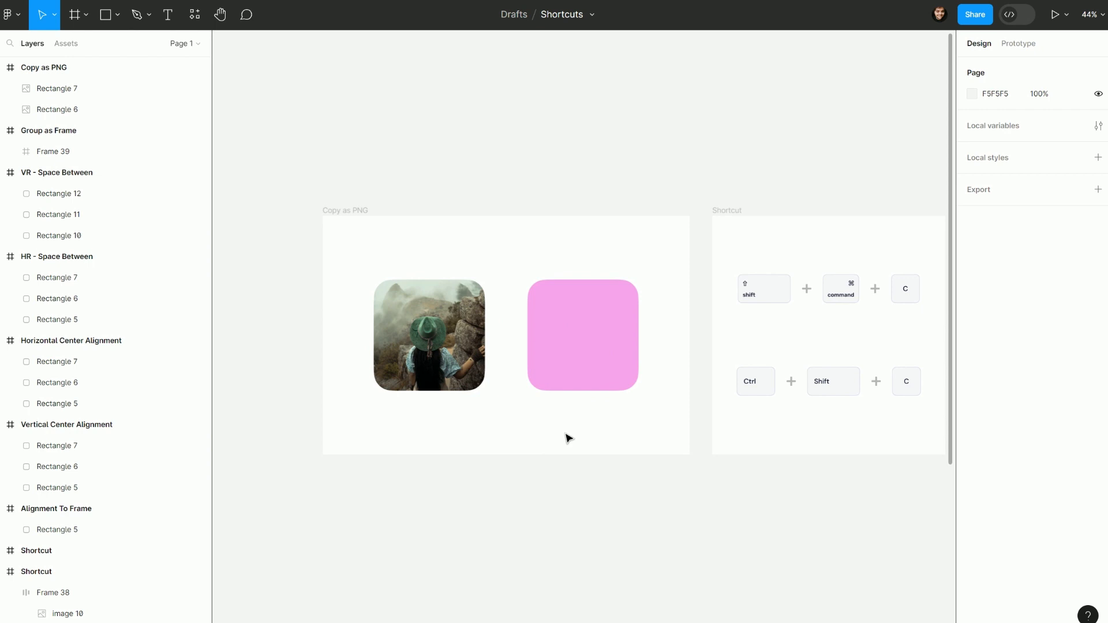
{"action": "key", "text": "ctrl+v"}
{"action": "left_click_drag", "start_coordinate": [606, 320], "coordinate": [525, 163]}
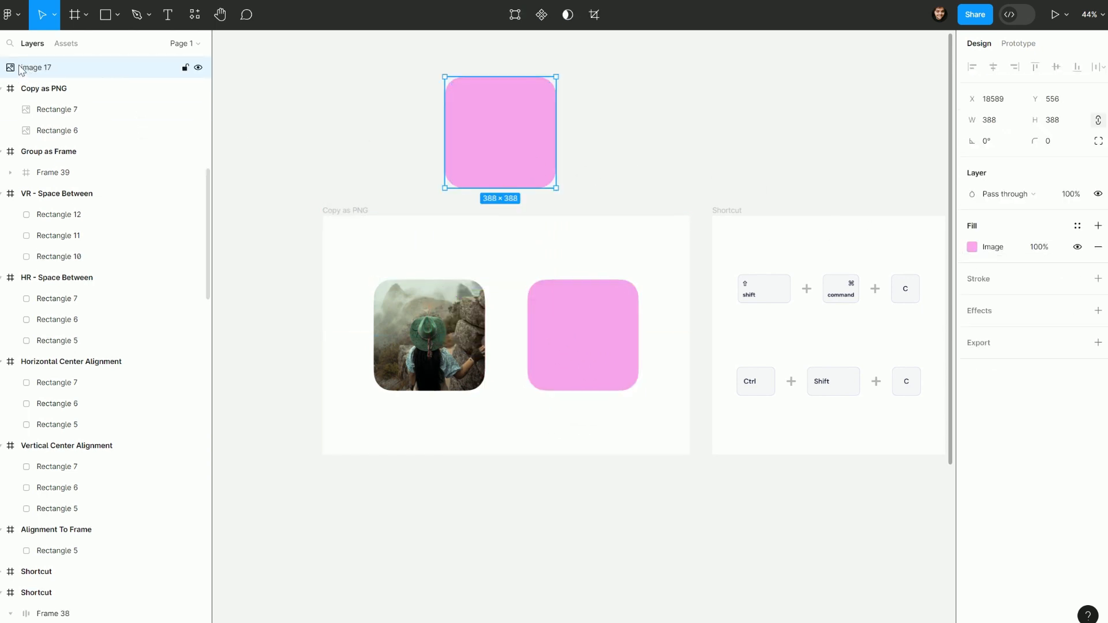
Resize the pasted pink image proportionally to about 575 × 575 and reposition it near the top of the Copy as PNG frame
{"action": "left_click_drag", "start_coordinate": [530, 124], "coordinate": [505, 124]}
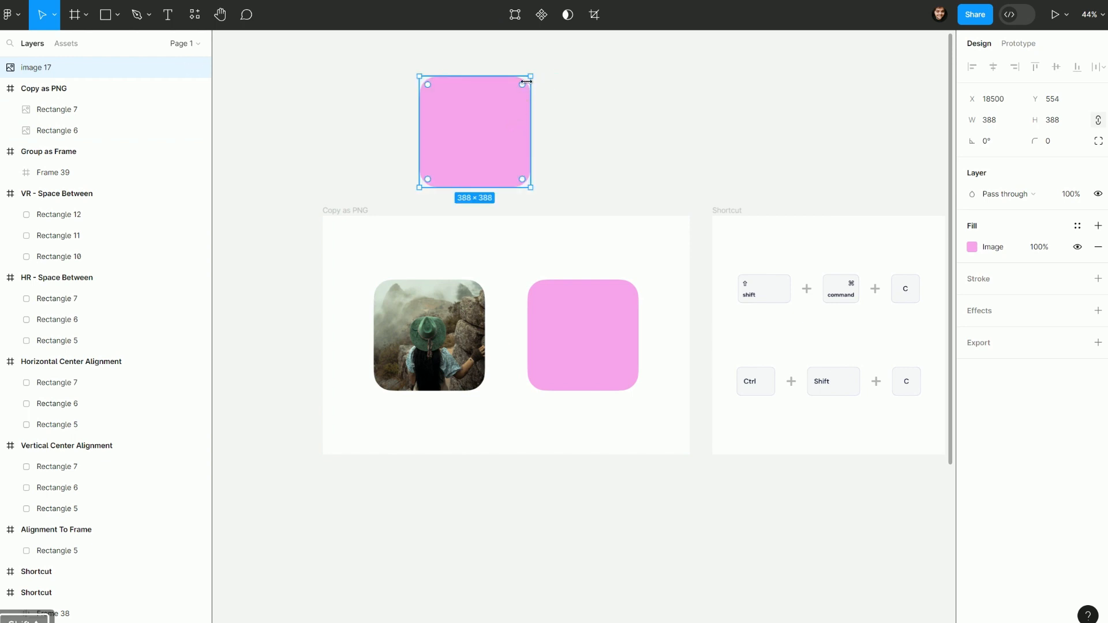
{"action": "left_click_drag", "start_coordinate": [531, 77], "coordinate": [467, 141]}
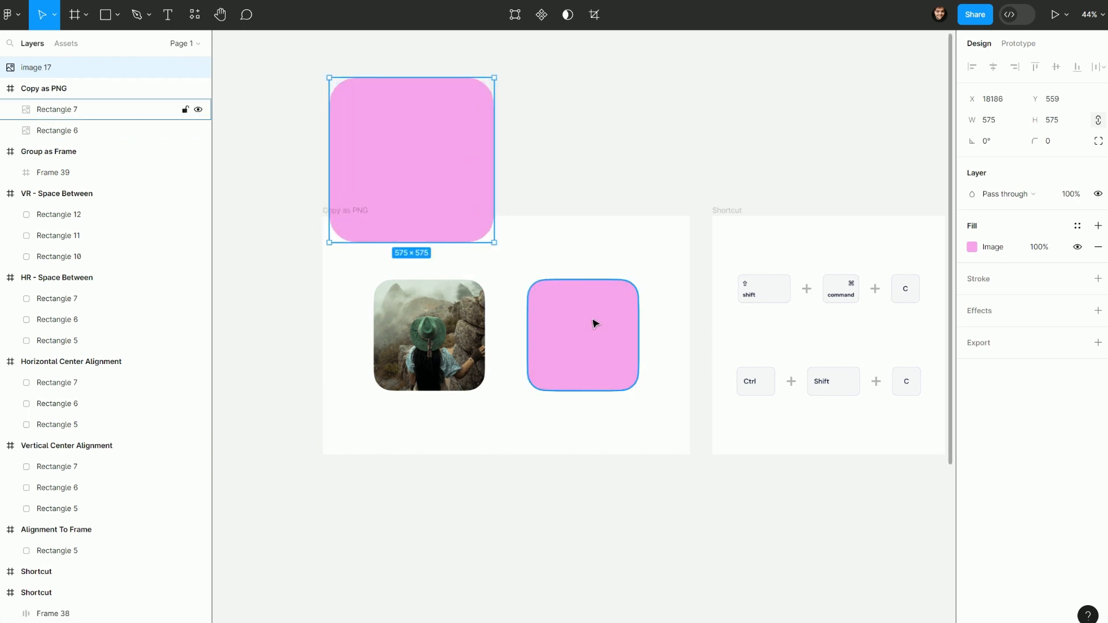
{"action": "left_click_drag", "start_coordinate": [403, 127], "coordinate": [463, 89]}
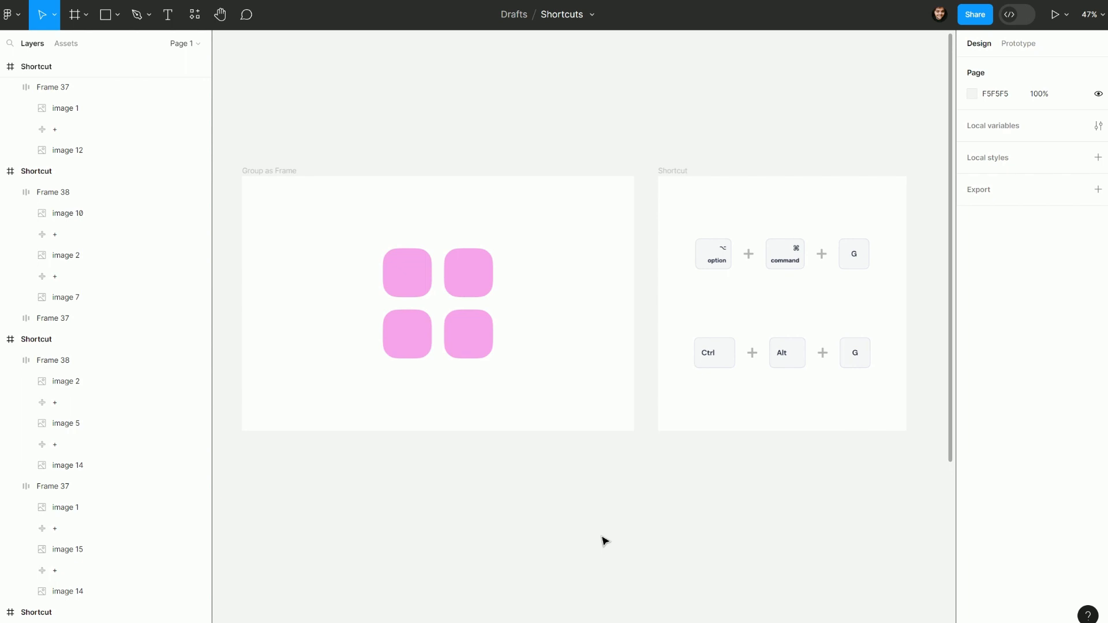
Group the four pink squares in the Group as Frame frame and convert the group to a frame
{"action": "left_click_drag", "start_coordinate": [545, 421], "coordinate": [338, 231]}
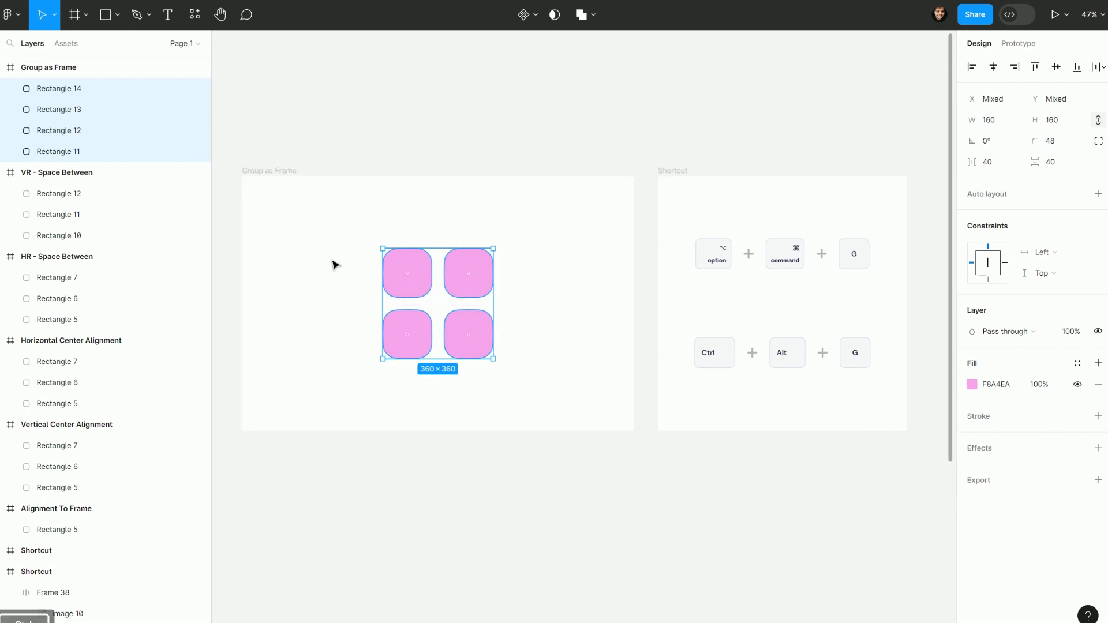
{"action": "key", "text": "ctrl+g"}
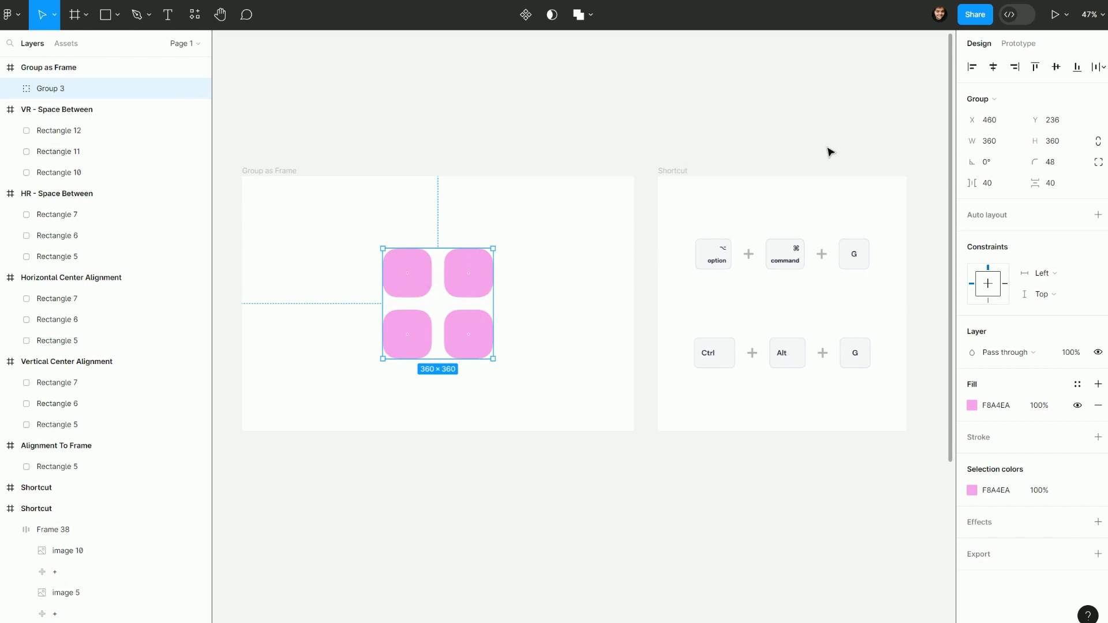
{"action": "left_click", "coordinate": [1000, 101]}
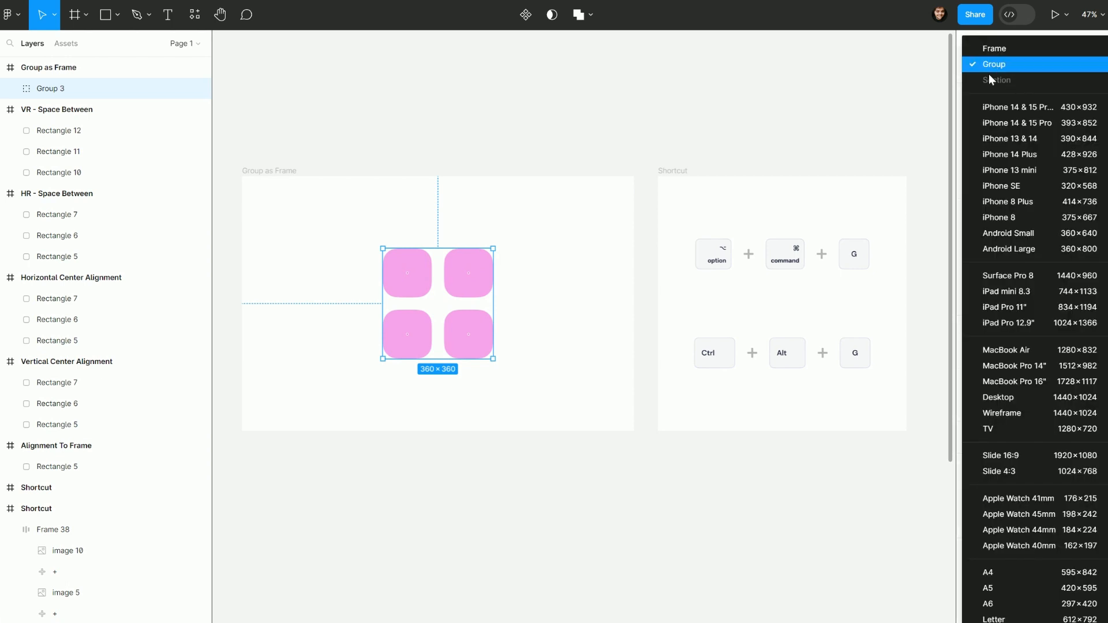
{"action": "left_click", "coordinate": [965, 109]}
{"action": "key", "text": "ctrl+z"}
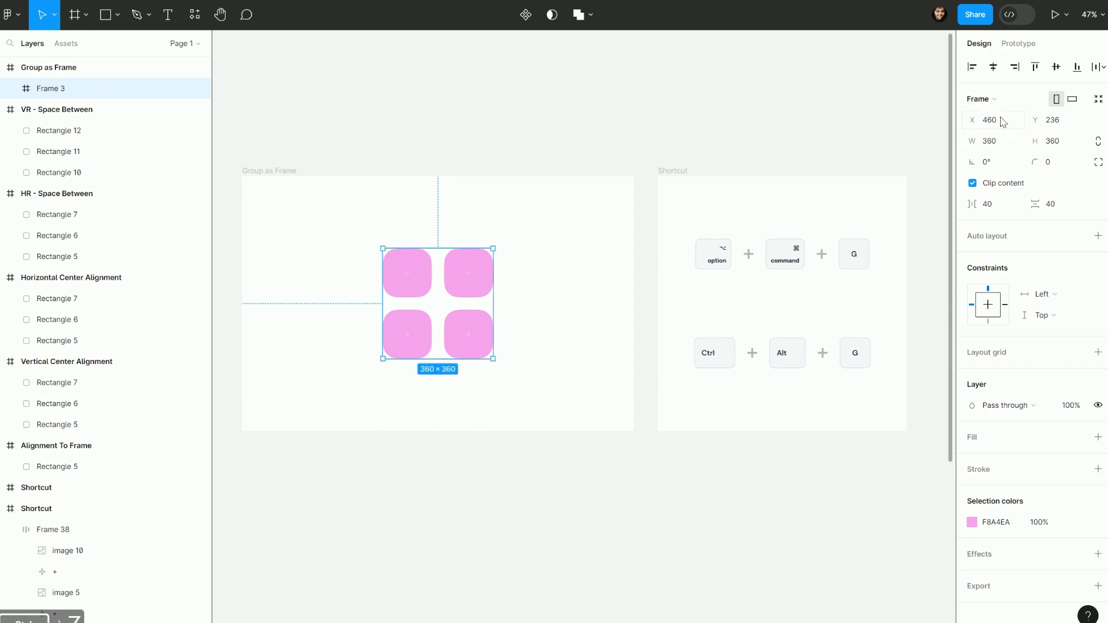
{"action": "left_click", "coordinate": [1002, 97]}
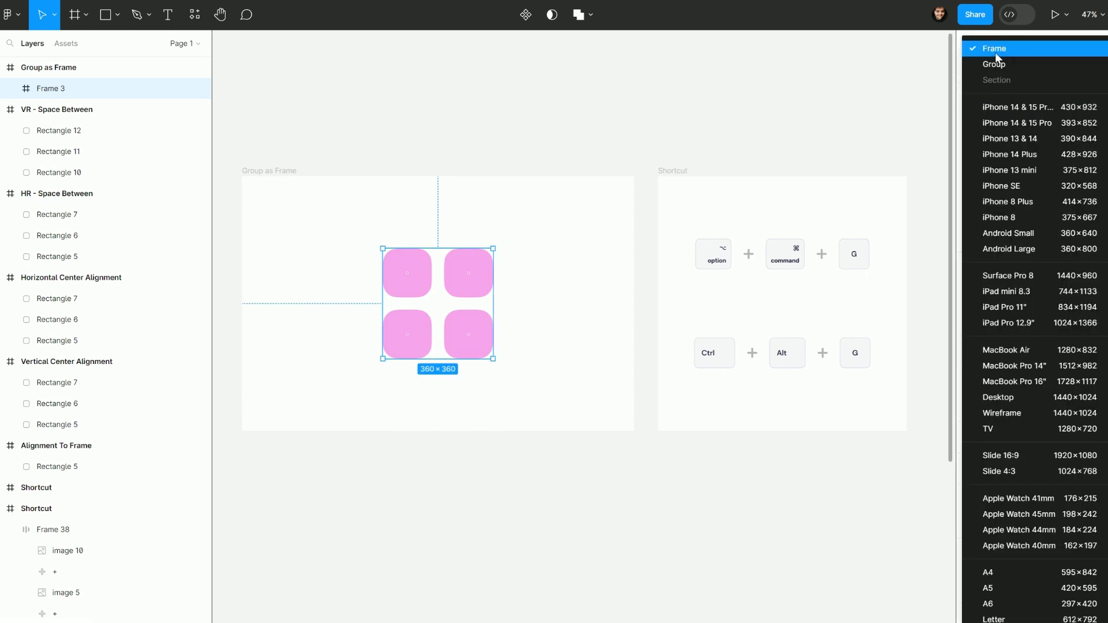
{"action": "left_click", "coordinate": [996, 56]}
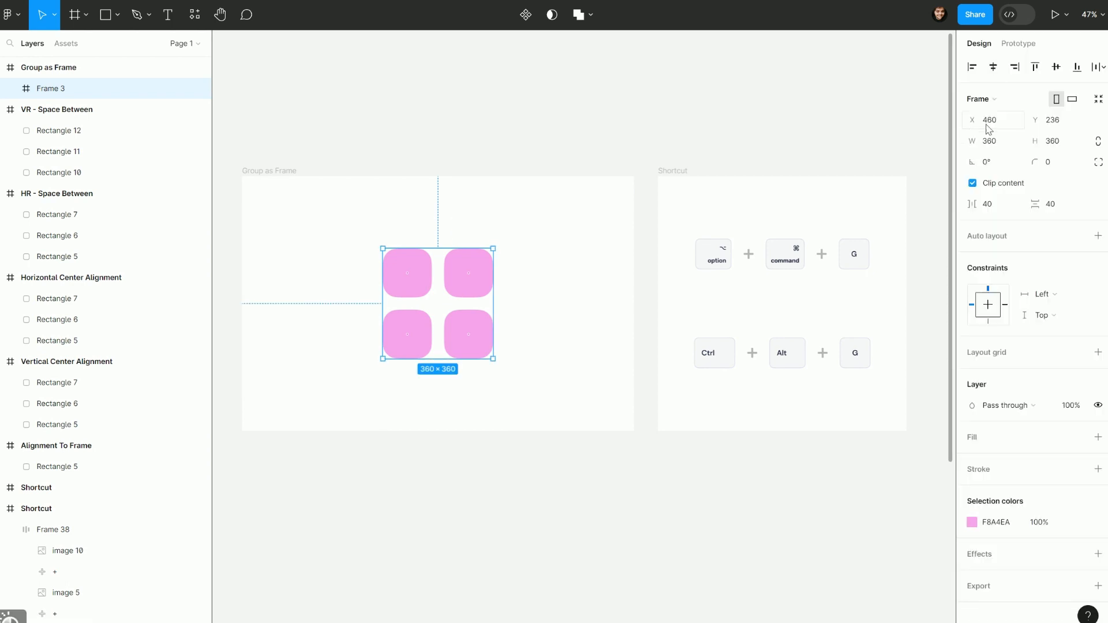
Undo the frame conversion and the grouping of the four pink squares, and clear the selection
{"action": "key", "text": "ctrl+z"}
{"action": "key", "text": "ctrl+z"}
{"action": "left_click", "coordinate": [559, 218]}
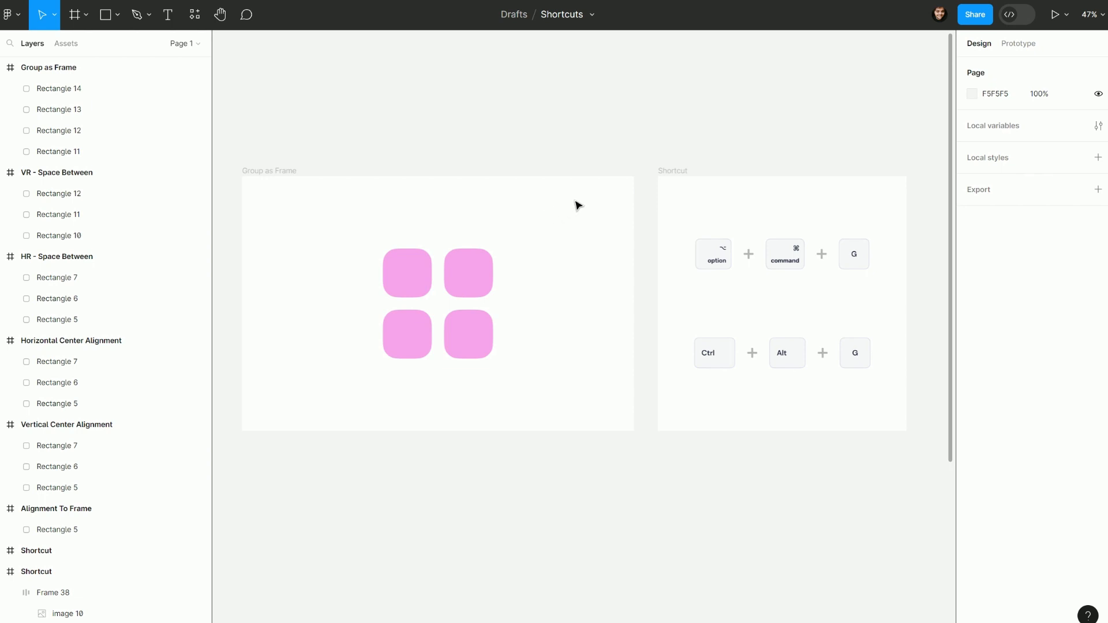
Wrap the four pink squares in the Group as Frame frame directly in a new frame
{"action": "left_click_drag", "start_coordinate": [574, 200], "coordinate": [343, 368]}
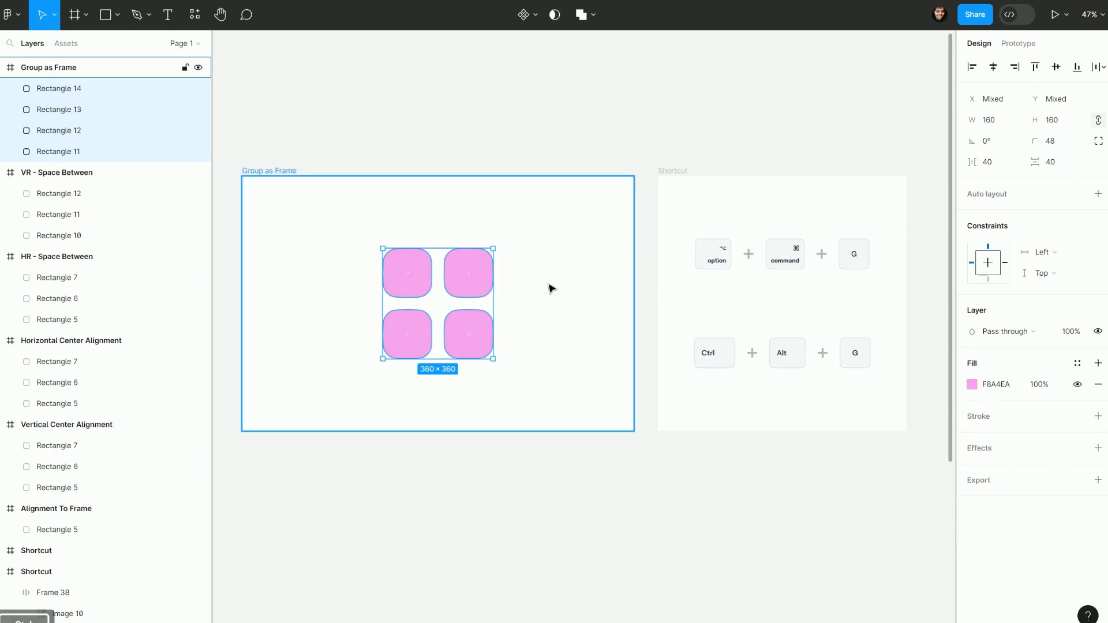
{"action": "key", "text": "ctrl+alt+g"}
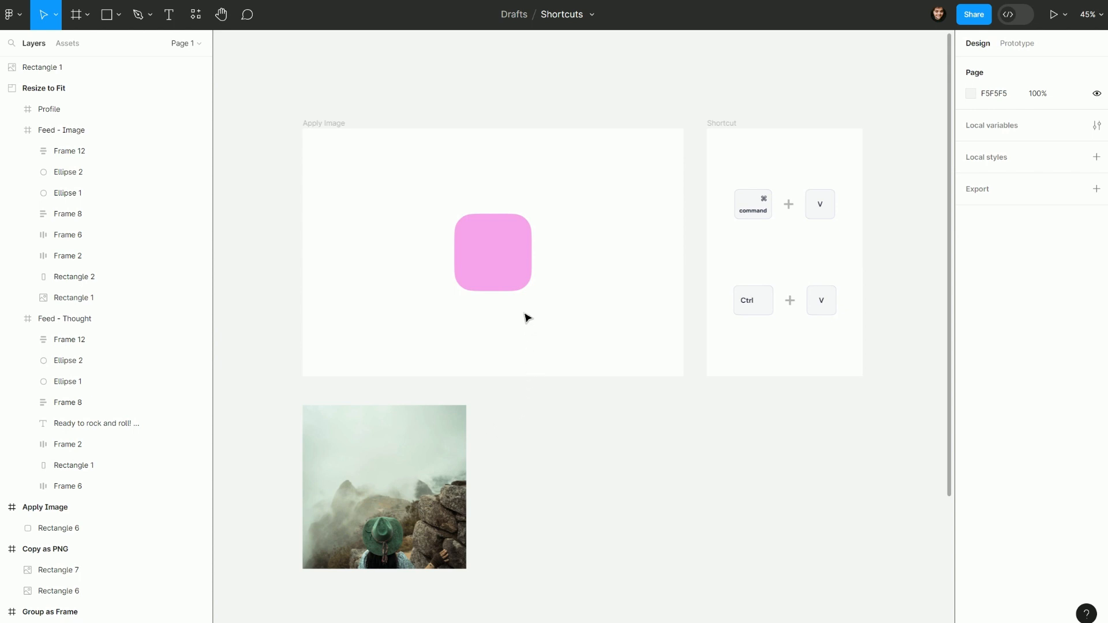
Copy the landscape photo below the Apply Image frame to the clipboard as a PNG
{"action": "left_click", "coordinate": [517, 285]}
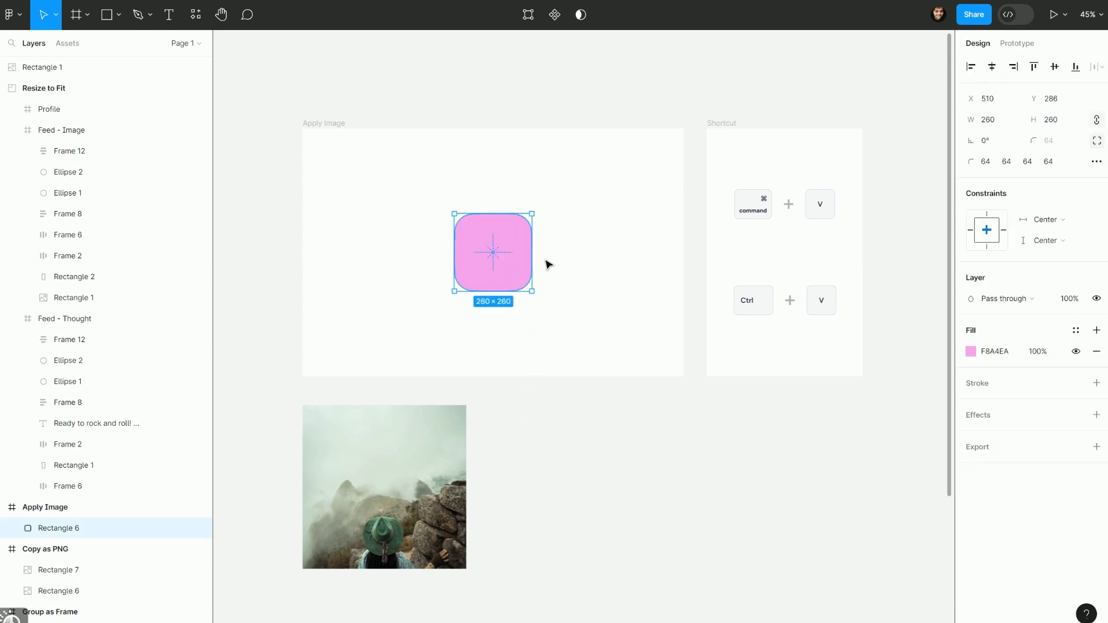
{"action": "left_click", "coordinate": [526, 400]}
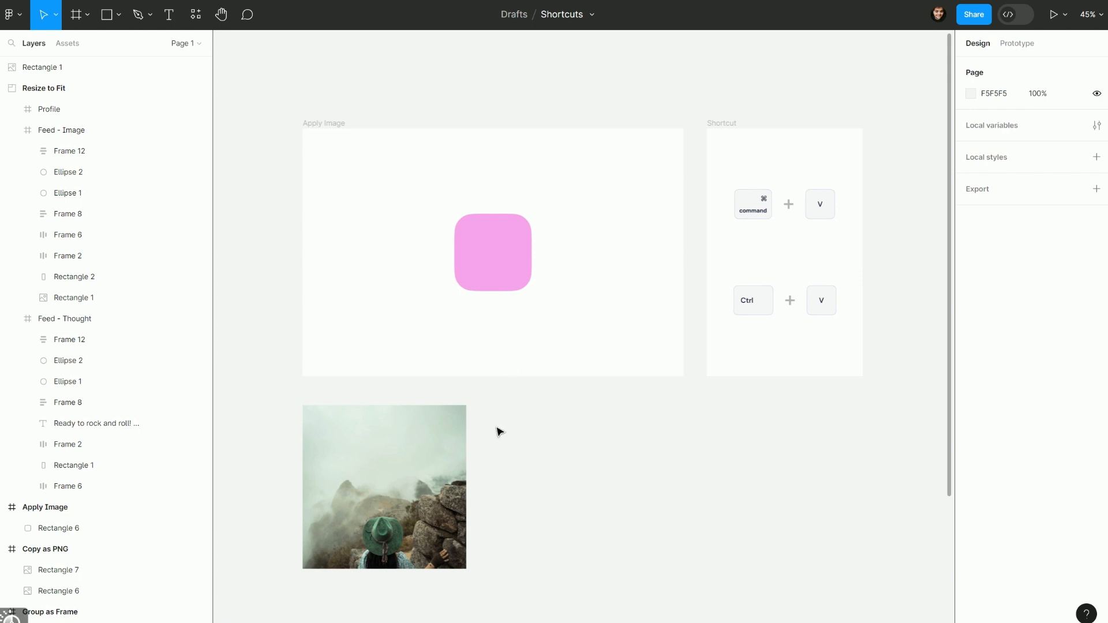
{"action": "left_click", "coordinate": [461, 434]}
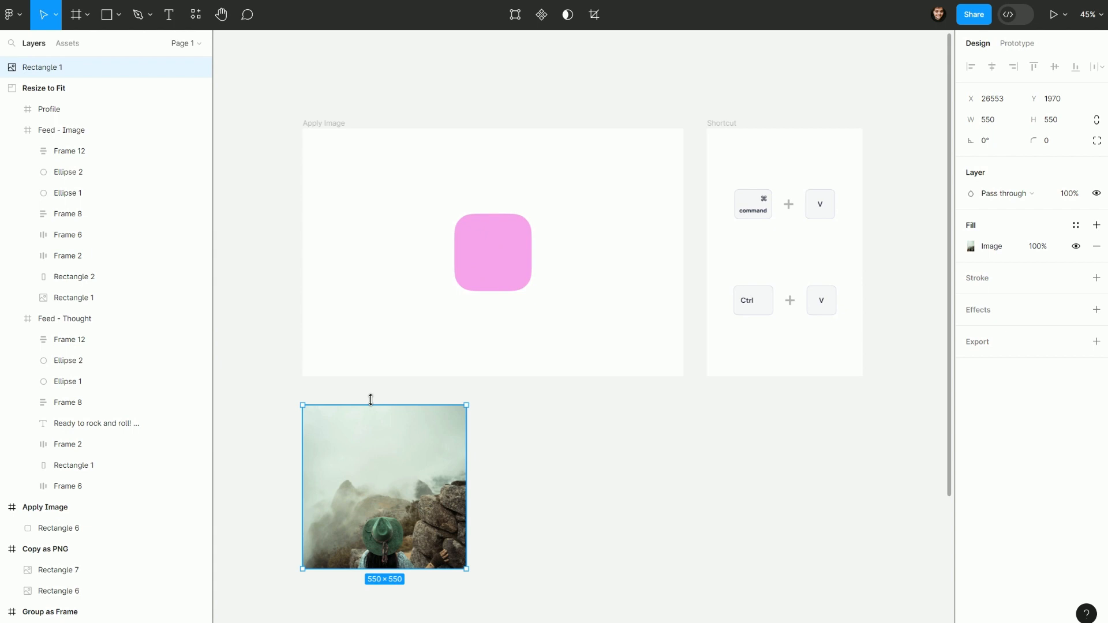
{"action": "key", "text": "super+shift+c"}
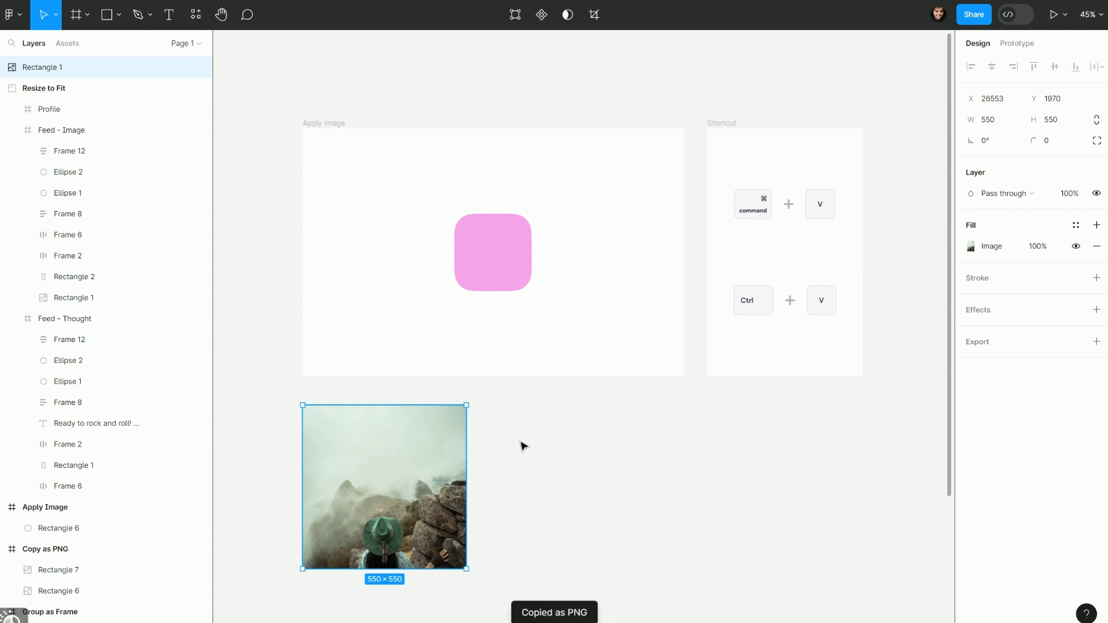
{"action": "left_click", "coordinate": [522, 445]}
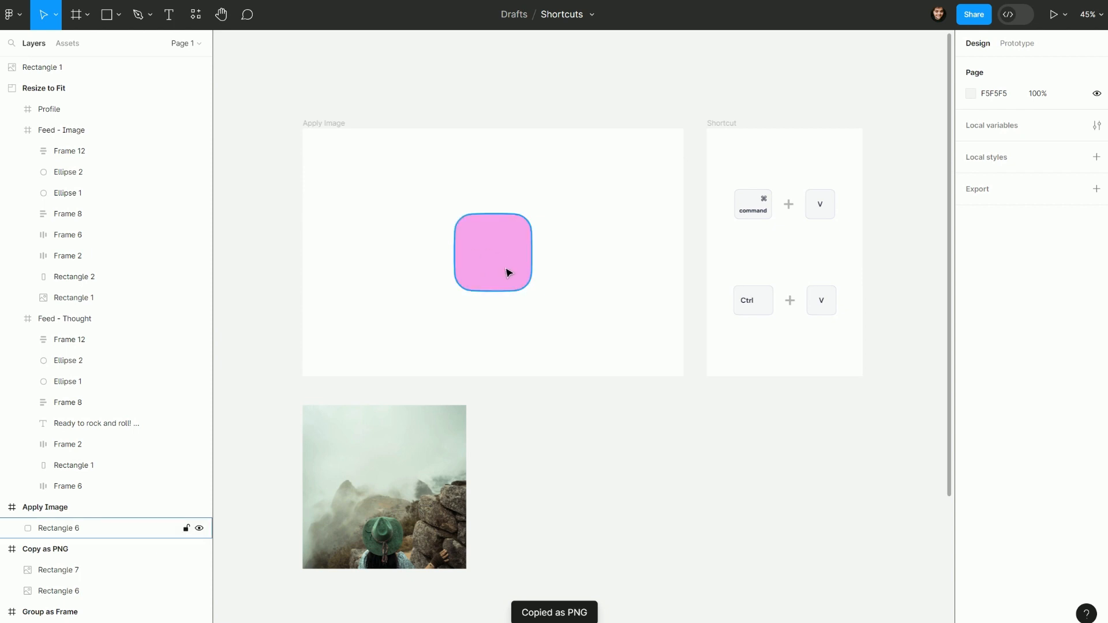
Switch the fill of the pink rounded rectangle in the Apply Image frame from a solid color to an image
{"action": "left_click", "coordinate": [487, 245]}
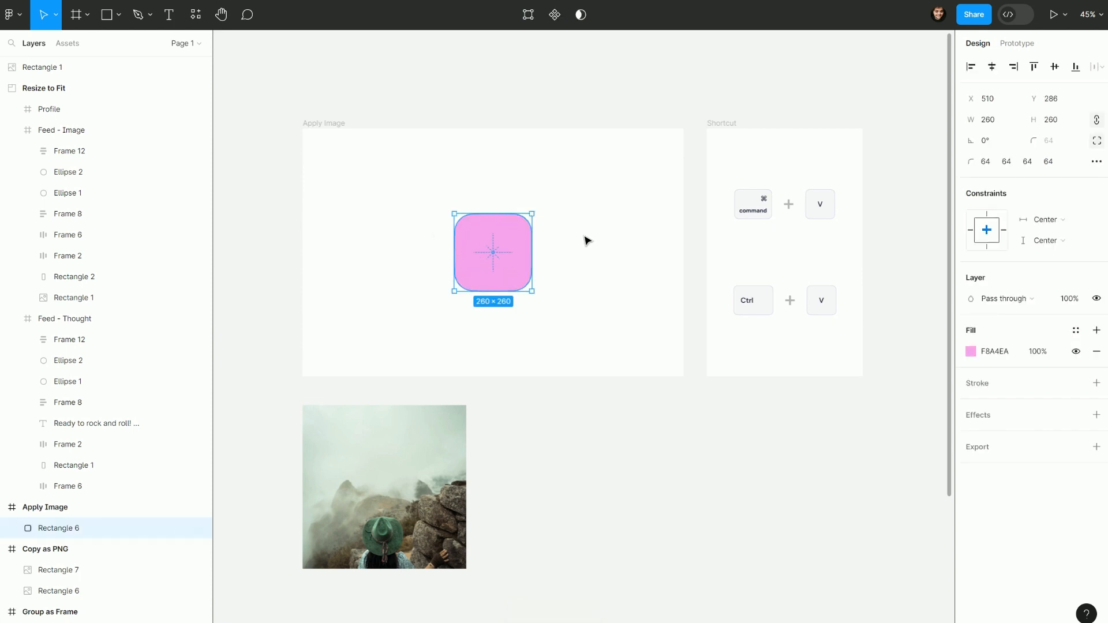
{"action": "left_click", "coordinate": [974, 354]}
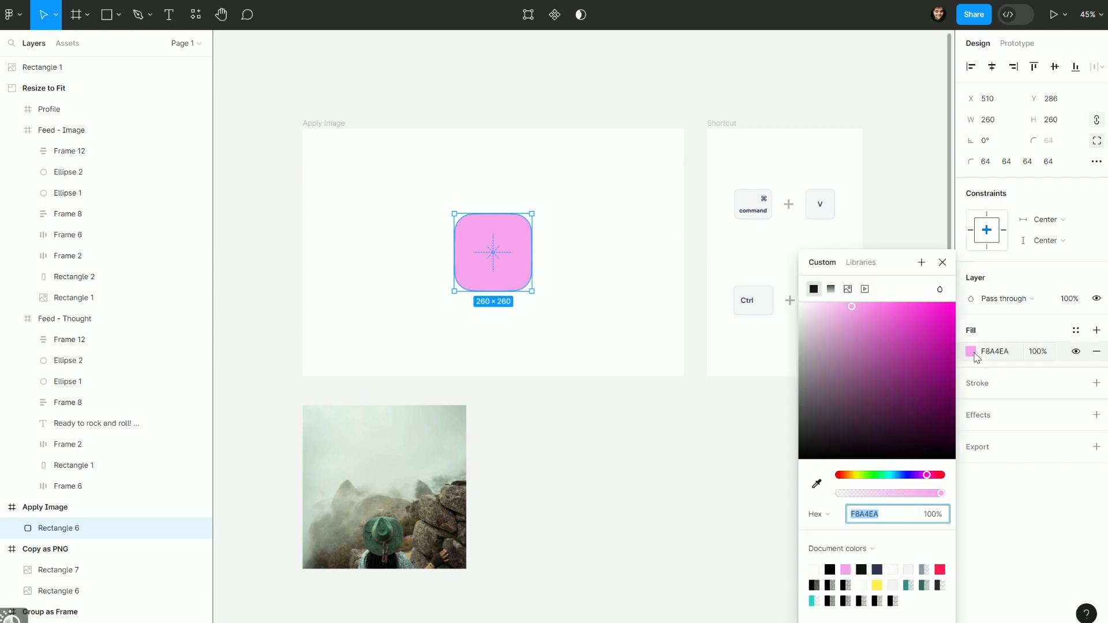
{"action": "left_click", "coordinate": [555, 292]}
{"action": "left_click", "coordinate": [465, 264]}
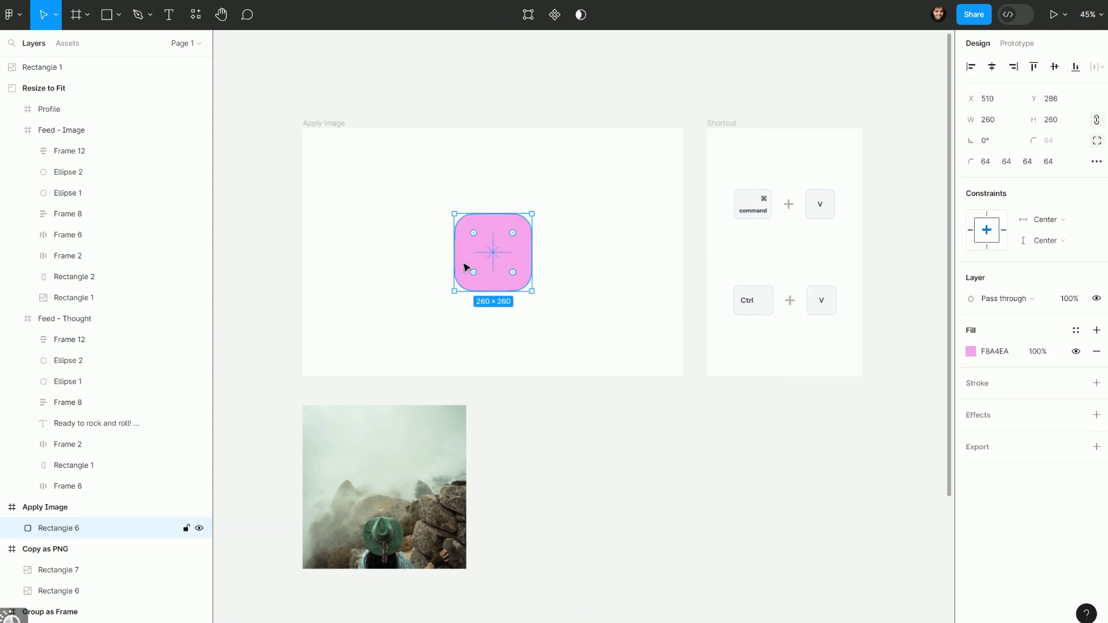
{"action": "left_click", "coordinate": [974, 354]}
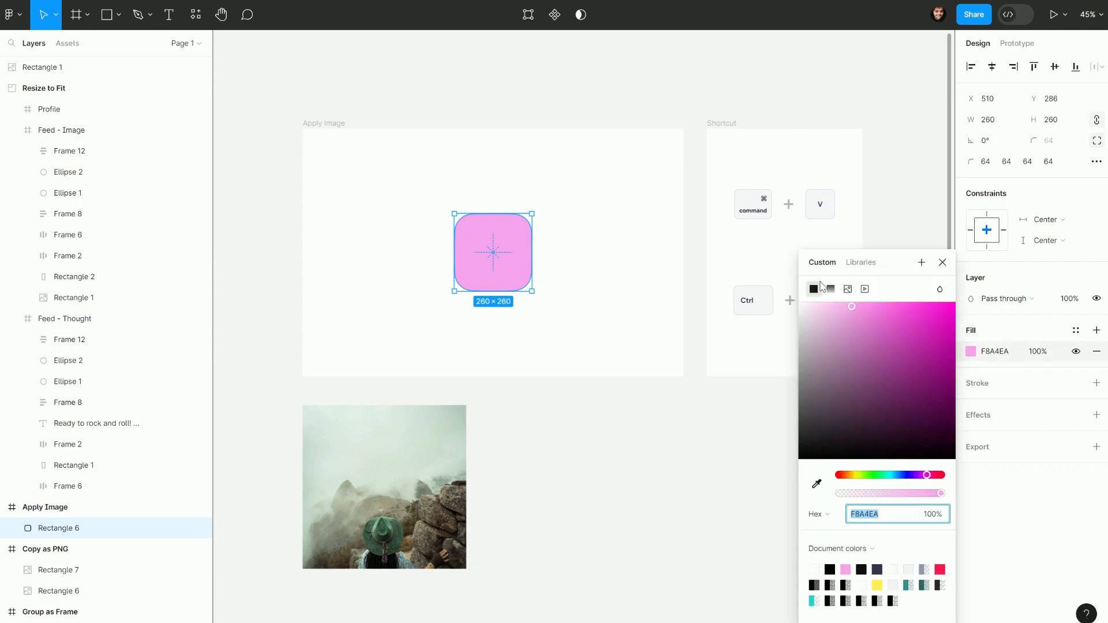
{"action": "left_click", "coordinate": [849, 289]}
{"action": "mouse_move", "coordinate": [894, 383]}
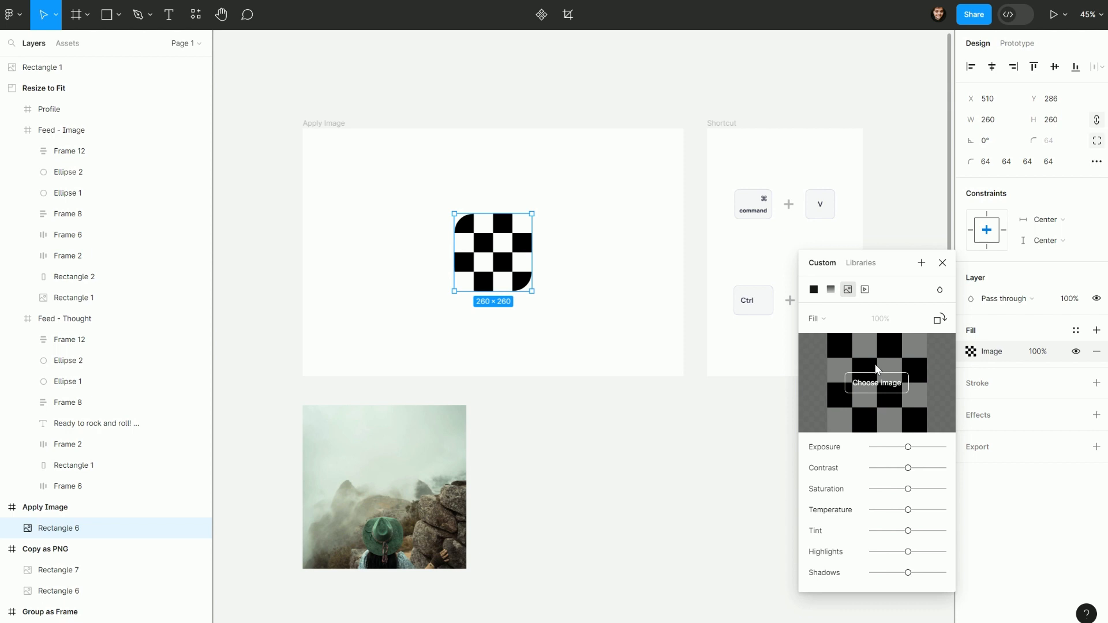
{"action": "left_click", "coordinate": [942, 264]}
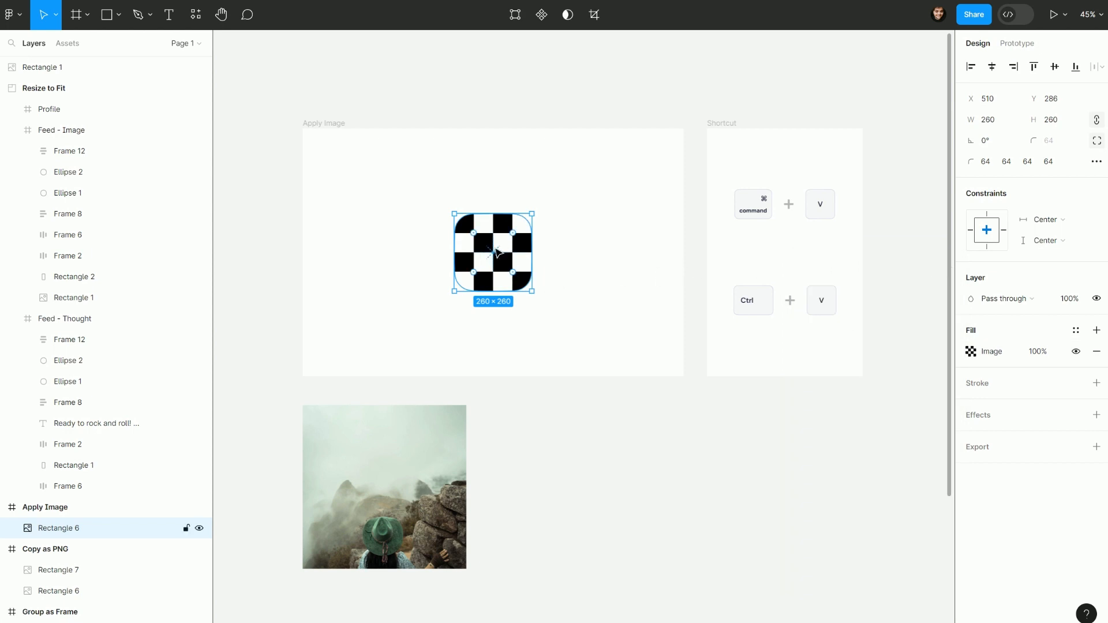
Undo the image fill on the rounded rectangle and close its color settings
{"action": "key", "text": "ctrl+z"}
{"action": "key", "text": "ctrl+z"}
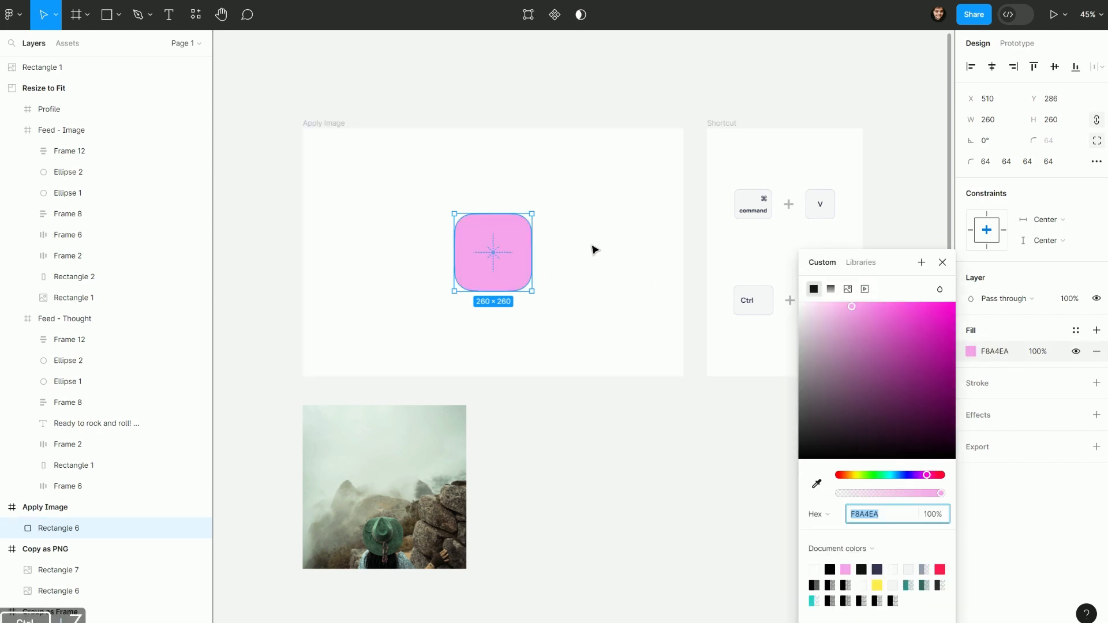
{"action": "left_click", "coordinate": [942, 263]}
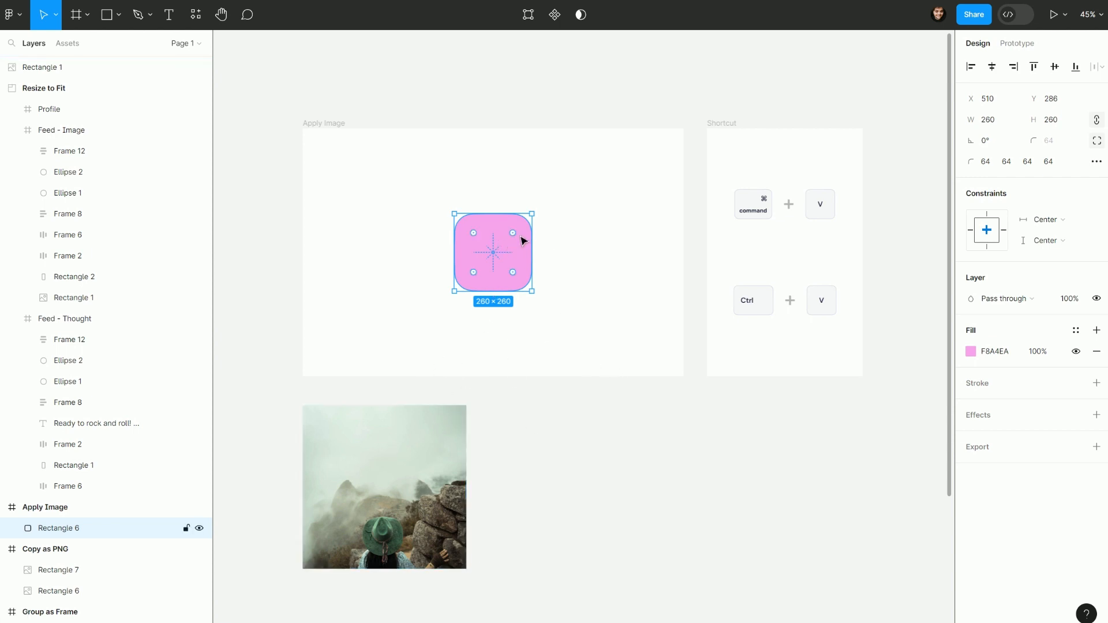
Paste the copied PNG into the selected pink rounded rectangle as its image fill
{"action": "key", "text": "ctrl+v"}
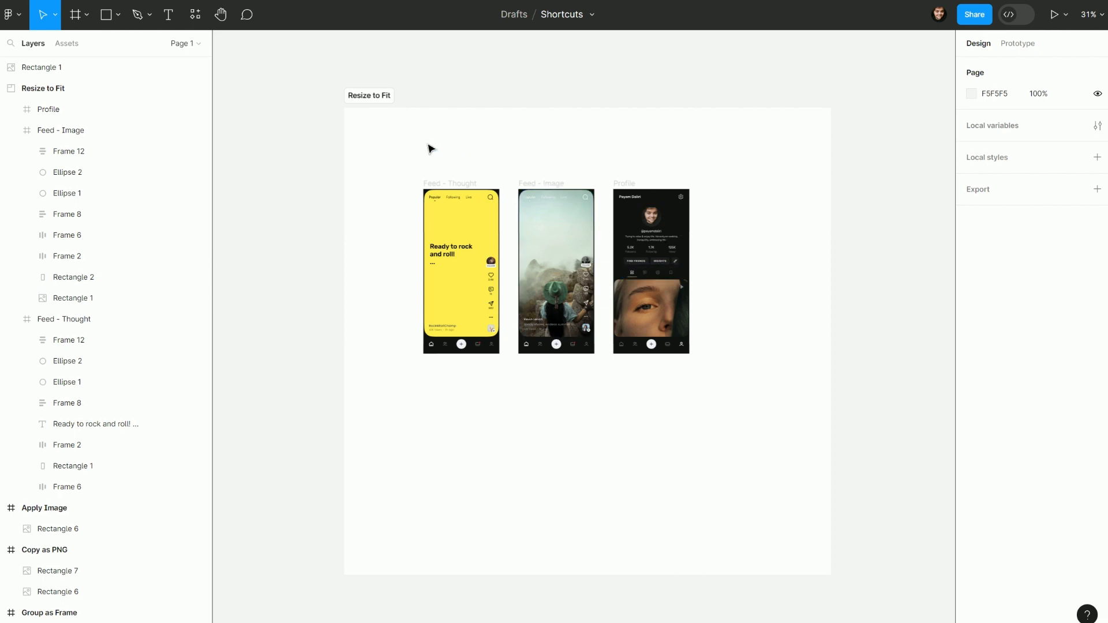
Move the Resize to Fit section slightly up and to the left on the canvas
{"action": "left_click", "coordinate": [383, 99]}
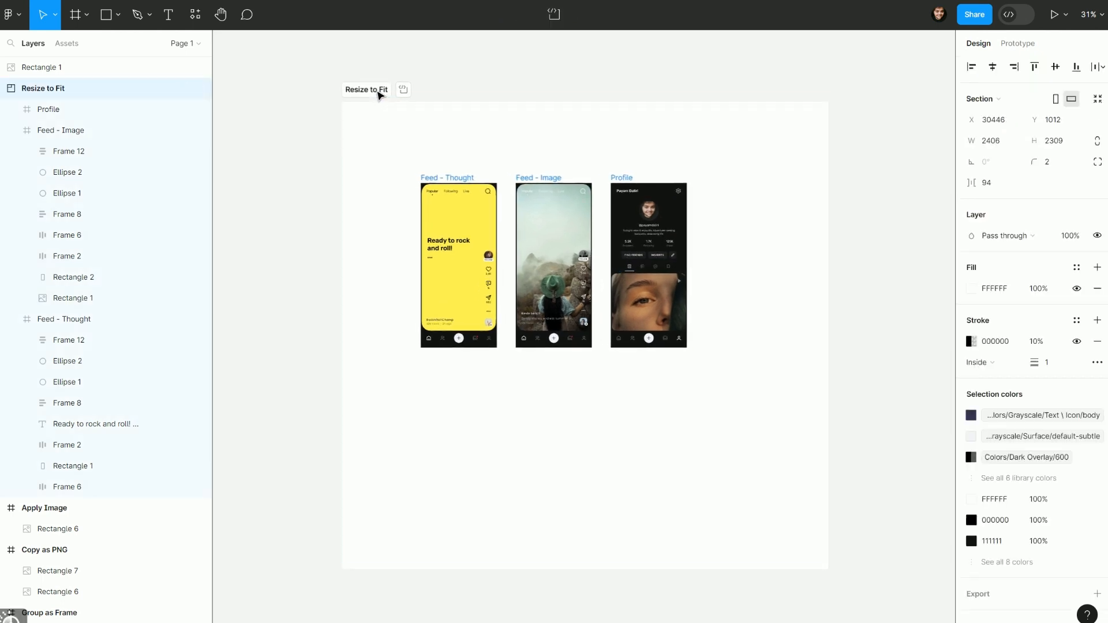
{"action": "key", "text": "ctrl+z"}
{"action": "left_click", "coordinate": [377, 99]}
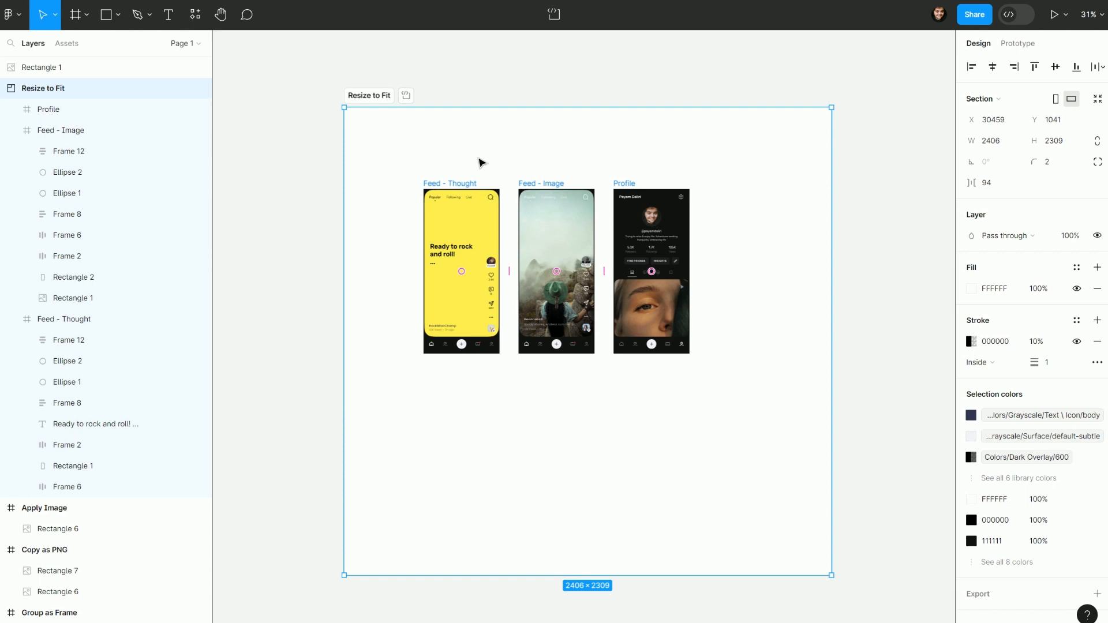
{"action": "left_click", "coordinate": [453, 113]}
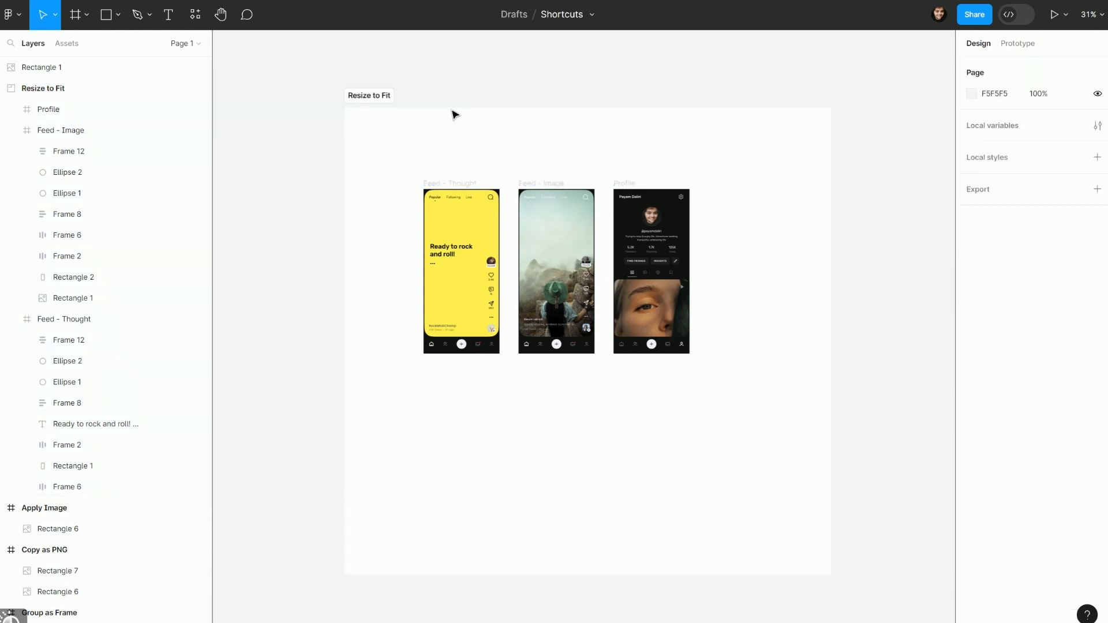
{"action": "left_click", "coordinate": [437, 123]}
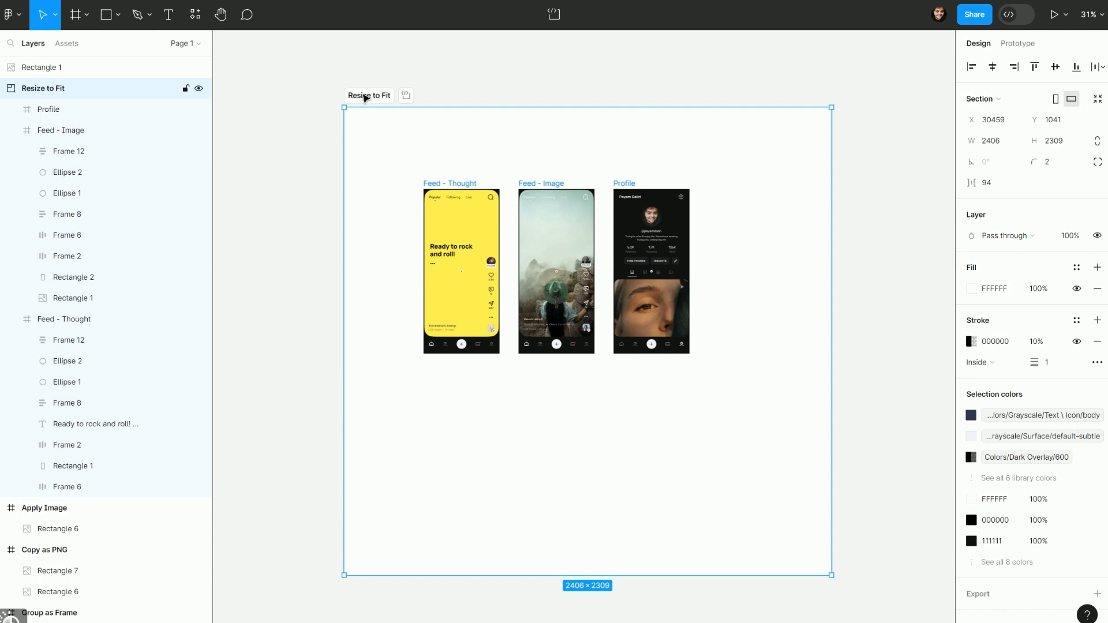
{"action": "left_click_drag", "start_coordinate": [351, 101], "coordinate": [340, 95]}
{"action": "left_click", "coordinate": [304, 104]}
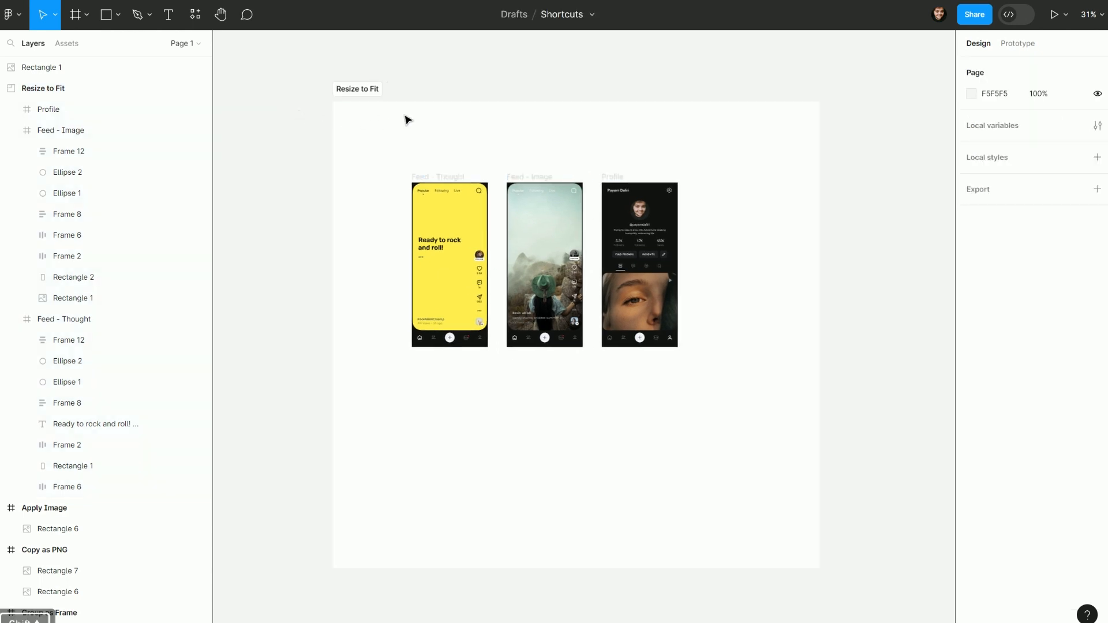
Draw a new section over the upper edge of the Resize to Fit section, reposition it and delete it
{"action": "key", "text": "shift+s"}
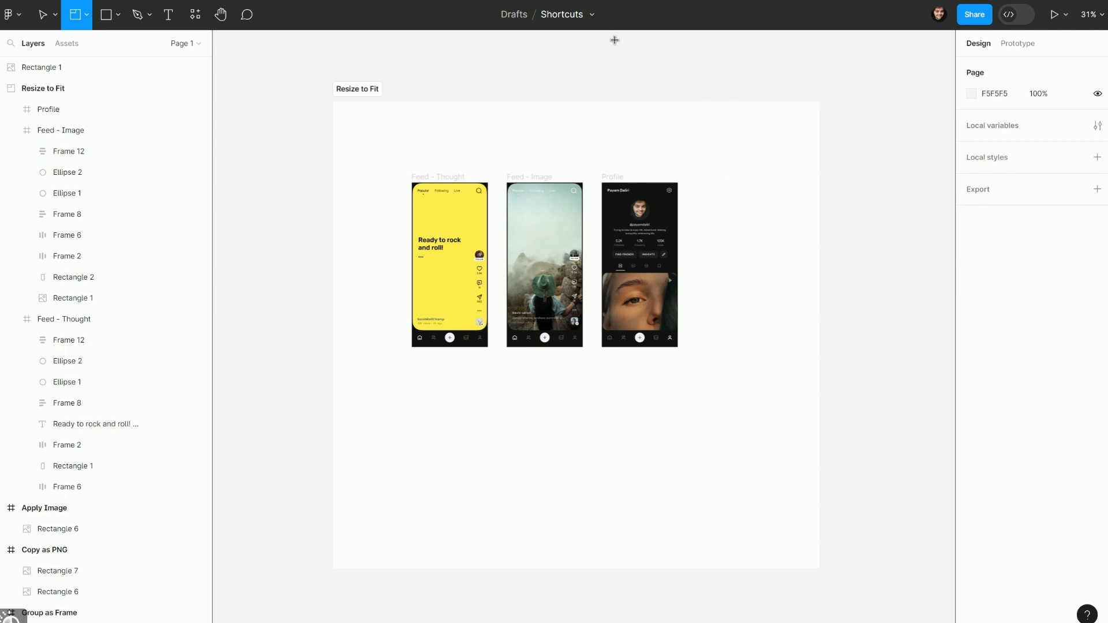
{"action": "left_click_drag", "start_coordinate": [611, 38], "coordinate": [824, 148]}
{"action": "scroll", "coordinate": [739, 109], "scroll_direction": "up", "scroll_amount": 2}
{"action": "left_click_drag", "start_coordinate": [652, 142], "coordinate": [622, 103]}
{"action": "key", "text": "Delete"}
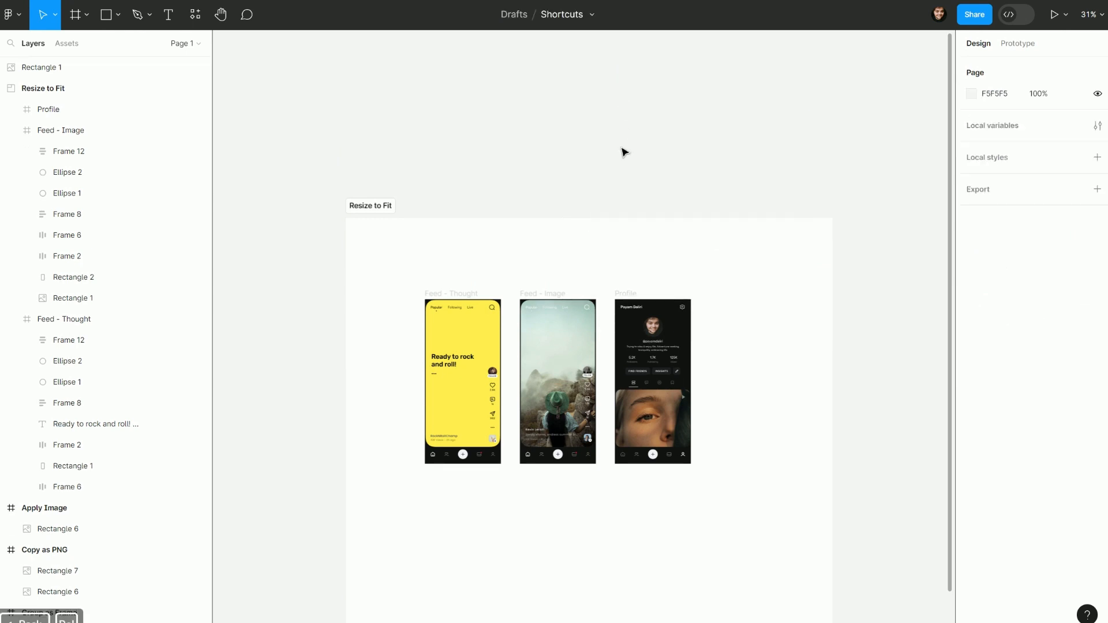
{"action": "scroll", "coordinate": [614, 134], "scroll_direction": "down", "scroll_amount": 1}
{"action": "scroll", "coordinate": [490, 143], "scroll_direction": "down", "scroll_amount": 2}
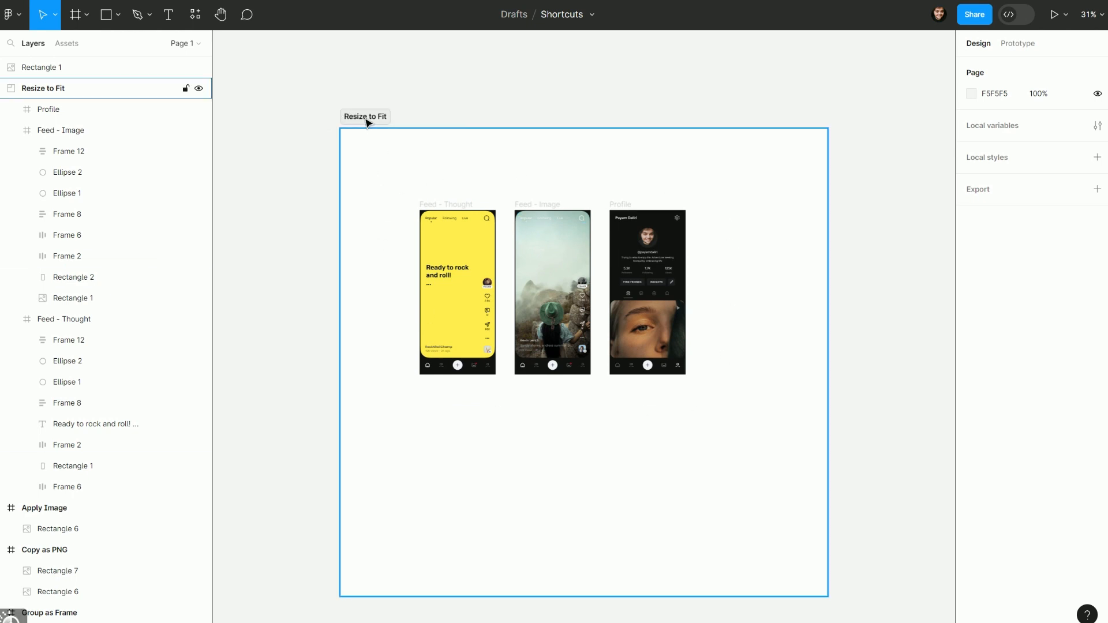
Fit the height of the Resize to Fit section to the three app screens inside it
{"action": "left_click", "coordinate": [366, 118]}
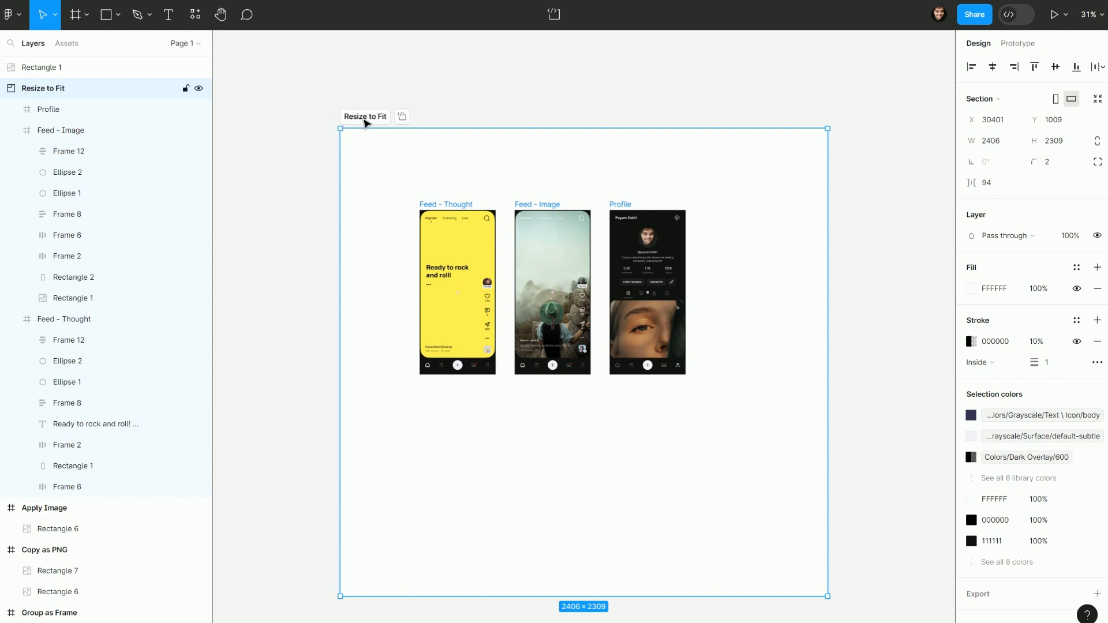
{"action": "double_click", "coordinate": [357, 118]}
{"action": "left_click", "coordinate": [398, 109]}
{"action": "left_click", "coordinate": [366, 116]}
{"action": "double_click", "coordinate": [705, 128]}
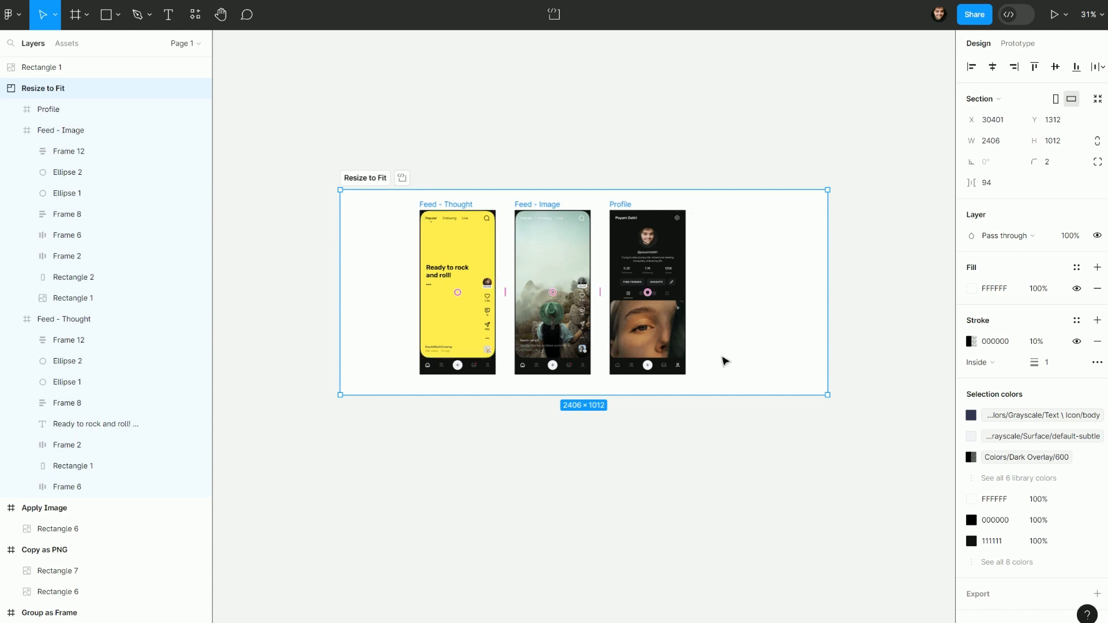
Fit the width of the Resize to Fit section to its contents and move the section to the left on the canvas
{"action": "left_click", "coordinate": [629, 209]}
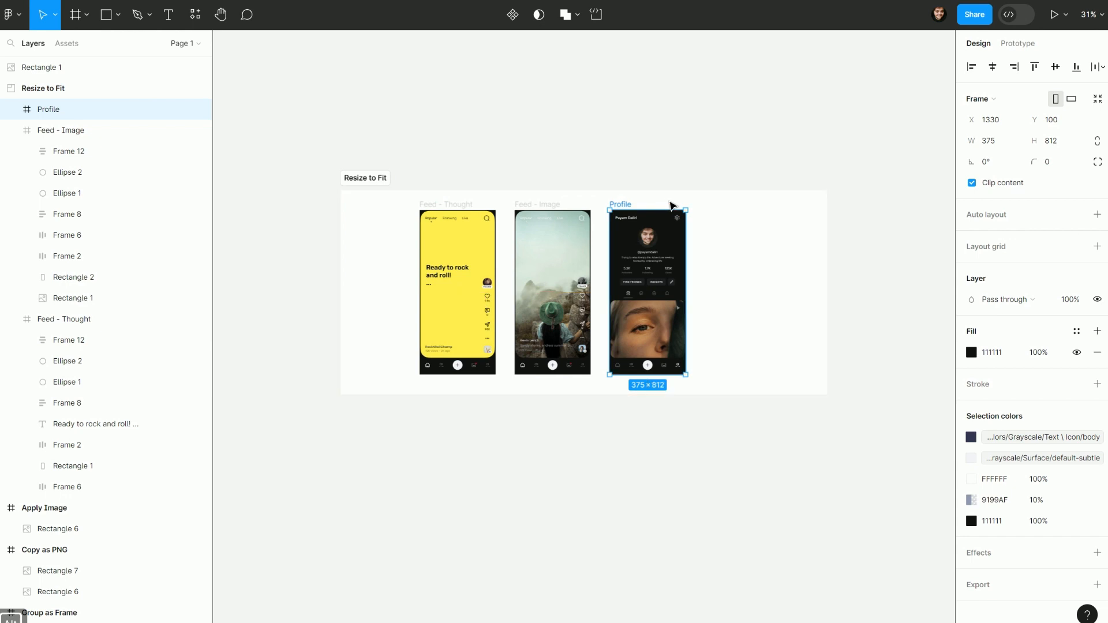
{"action": "left_click", "coordinate": [385, 178]}
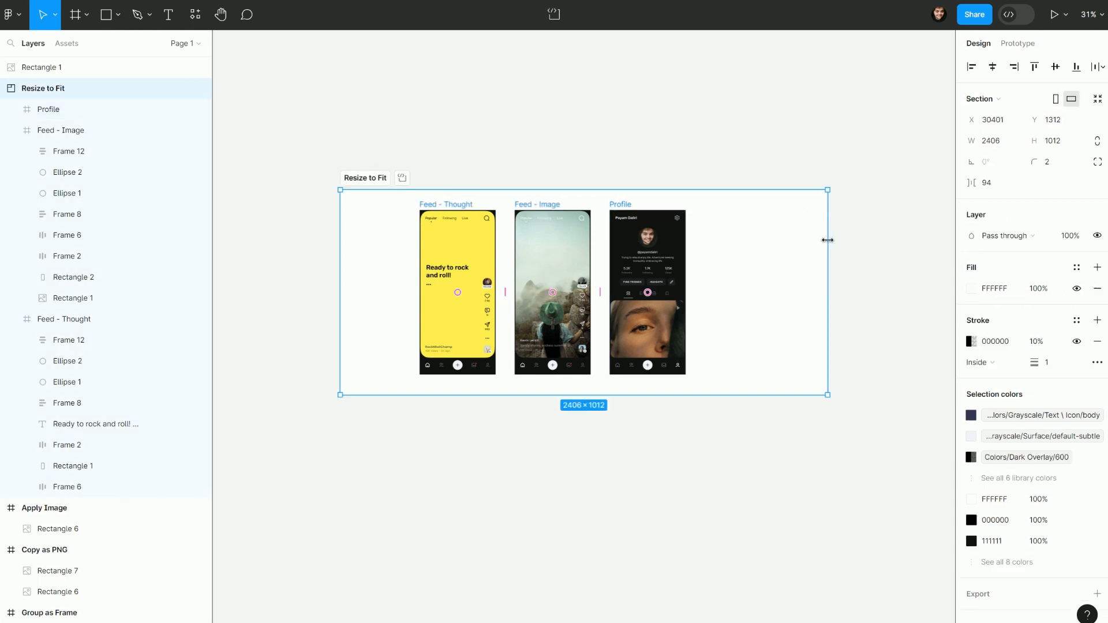
{"action": "double_click", "coordinate": [826, 240]}
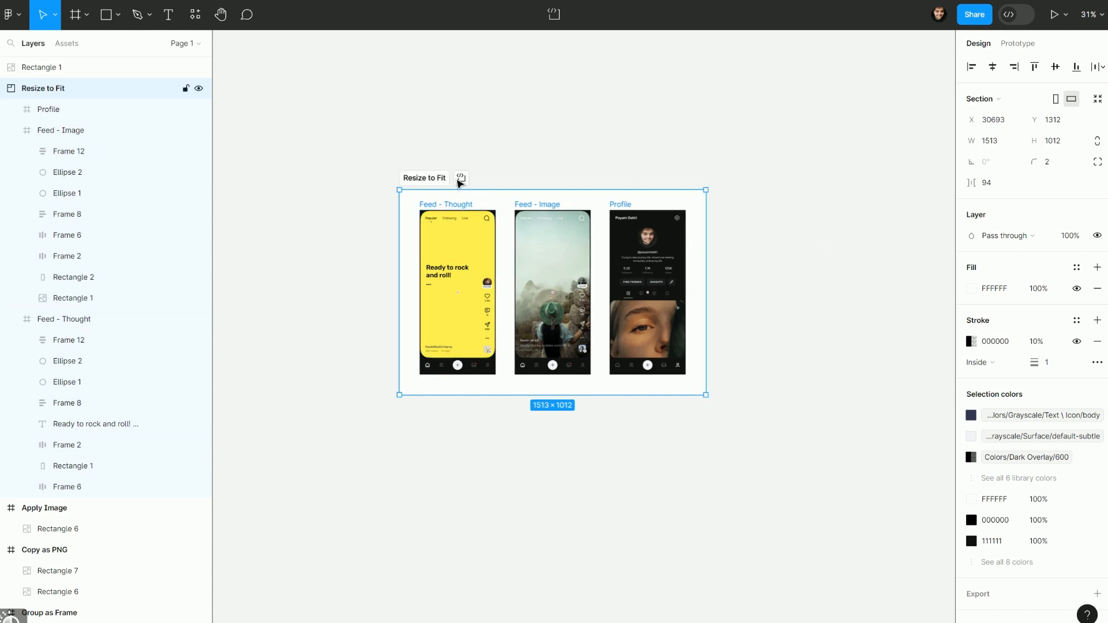
{"action": "left_click_drag", "start_coordinate": [438, 181], "coordinate": [378, 170]}
{"action": "left_click", "coordinate": [453, 134]}
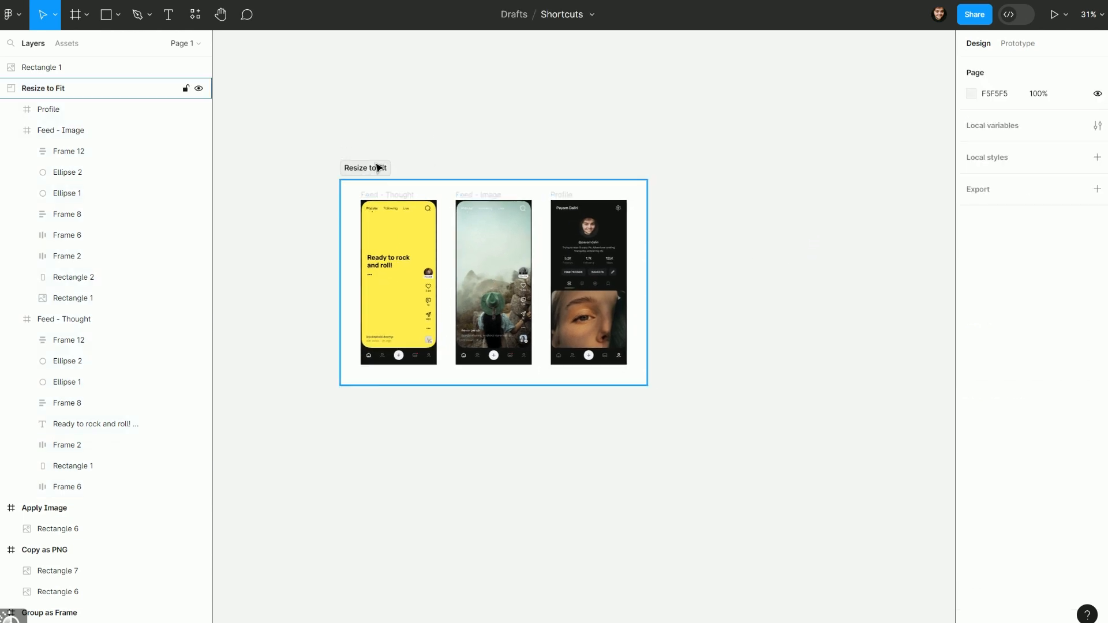
Select all three app screens in the Resize to Fit section and measure their distances to the section's edges
{"action": "left_click", "coordinate": [375, 167]}
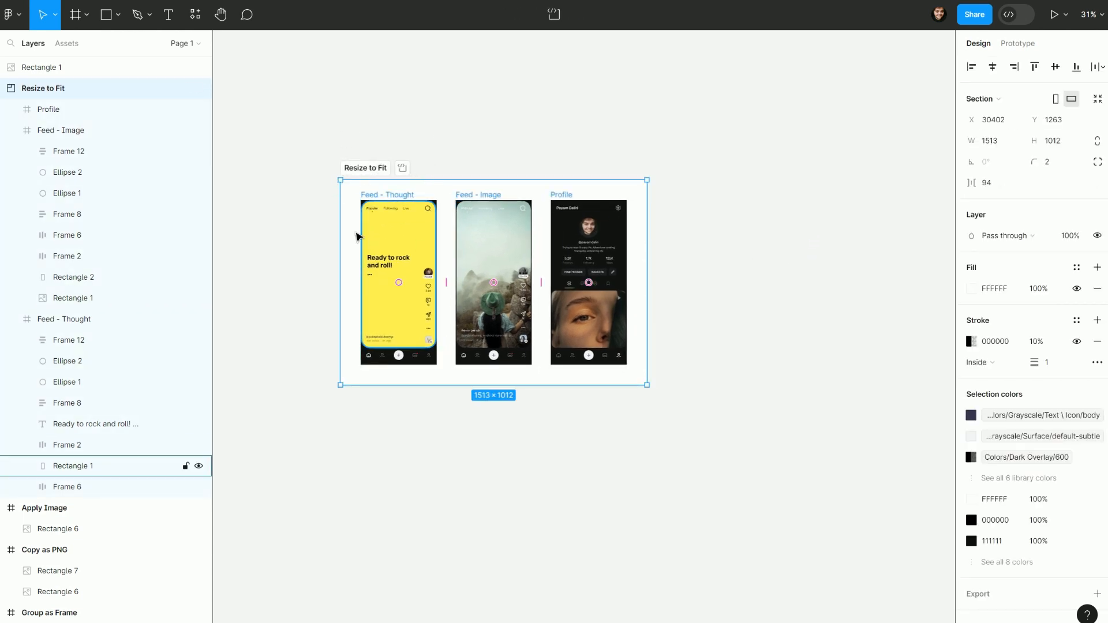
{"action": "left_click", "coordinate": [359, 194]}
{"action": "left_click_drag", "start_coordinate": [671, 191], "coordinate": [346, 380]}
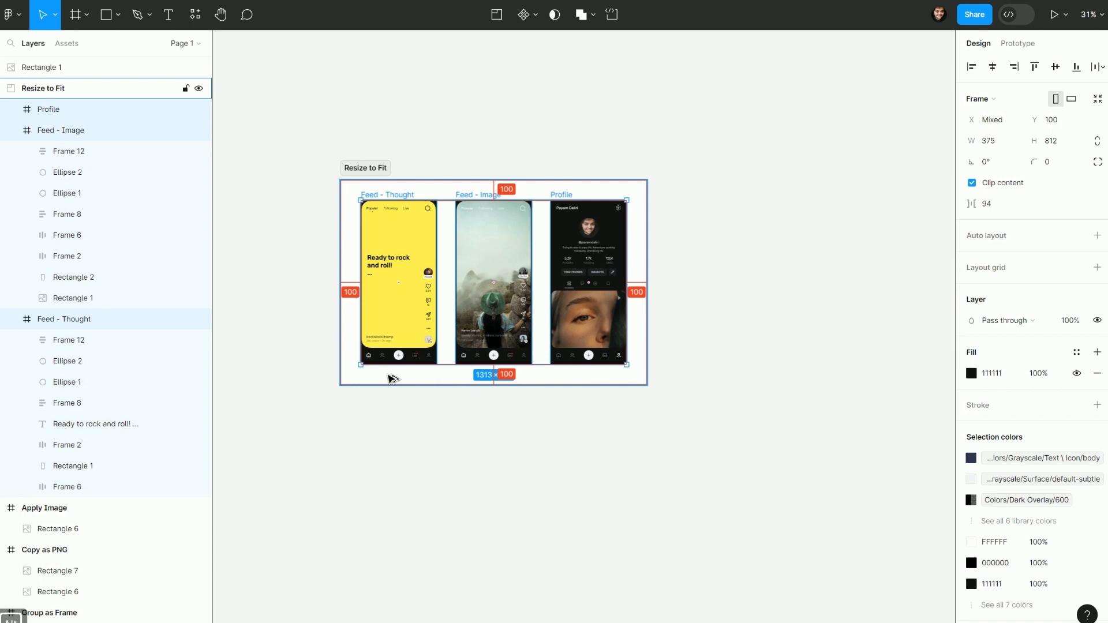